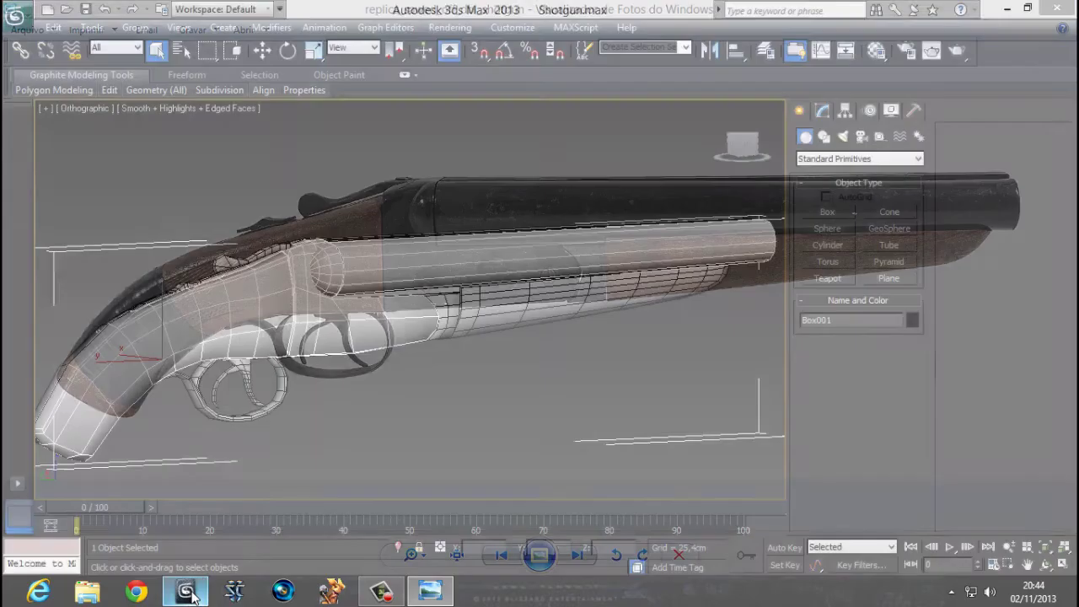
# Target-weld the doubled corner vertex at the butt end of the grip onto the neighbouring side vertex.
pyautogui.keyDown('alt'); pyautogui.moveTo(312, 405); pyautogui.dragTo(380, 418, button='middle'); pyautogui.keyUp('alt')
pyautogui.scroll(4, 344, 378)
pyautogui.moveTo(344, 378); pyautogui.dragTo(505, 291, button='middle')
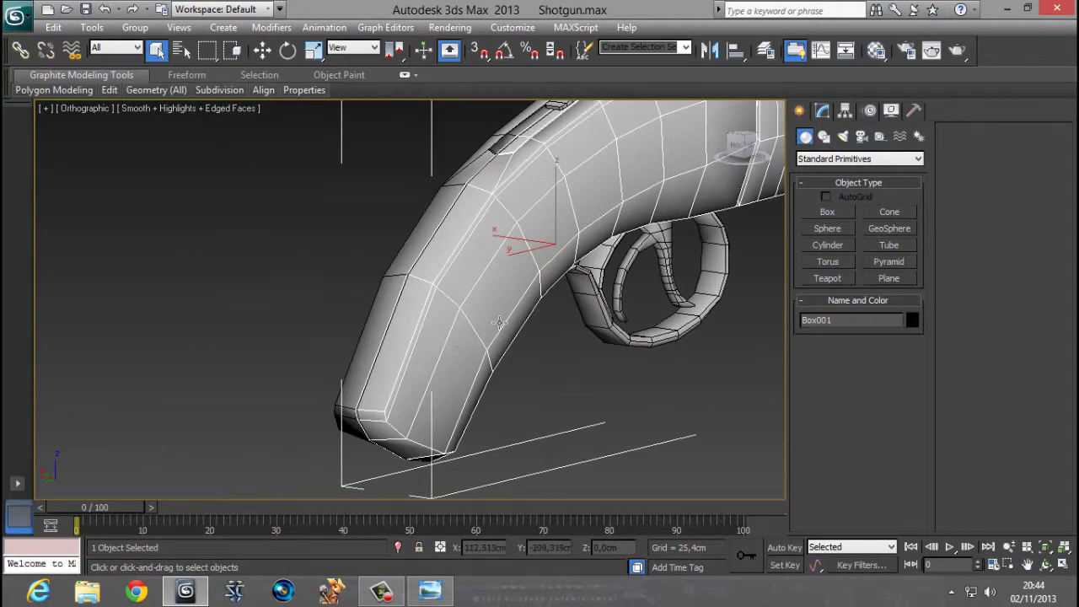
pyautogui.click(822, 111)
pyautogui.click(811, 333)
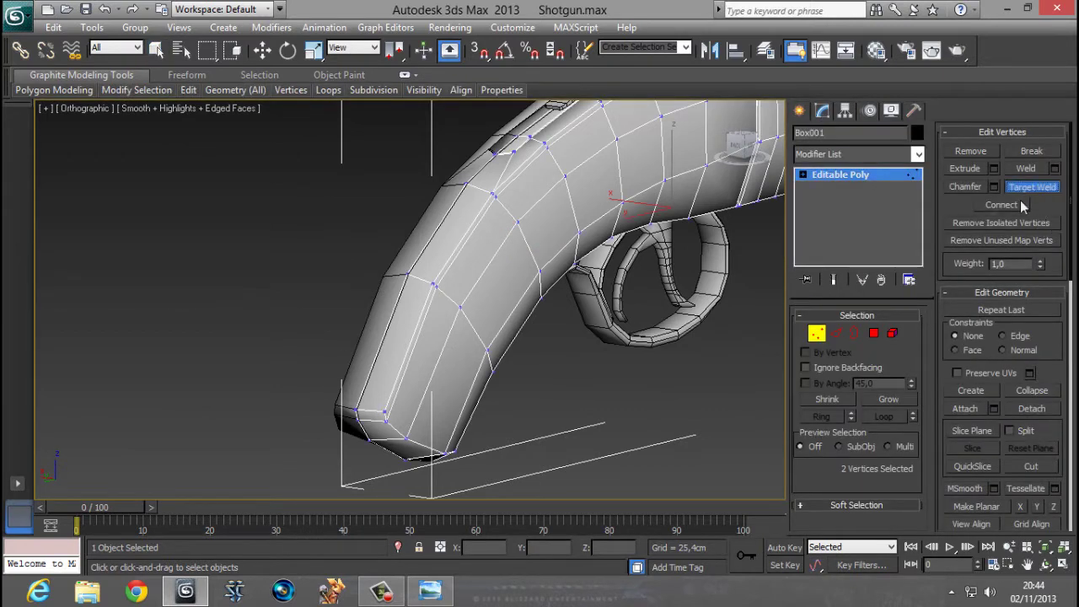
pyautogui.scroll(5, 334, 289)
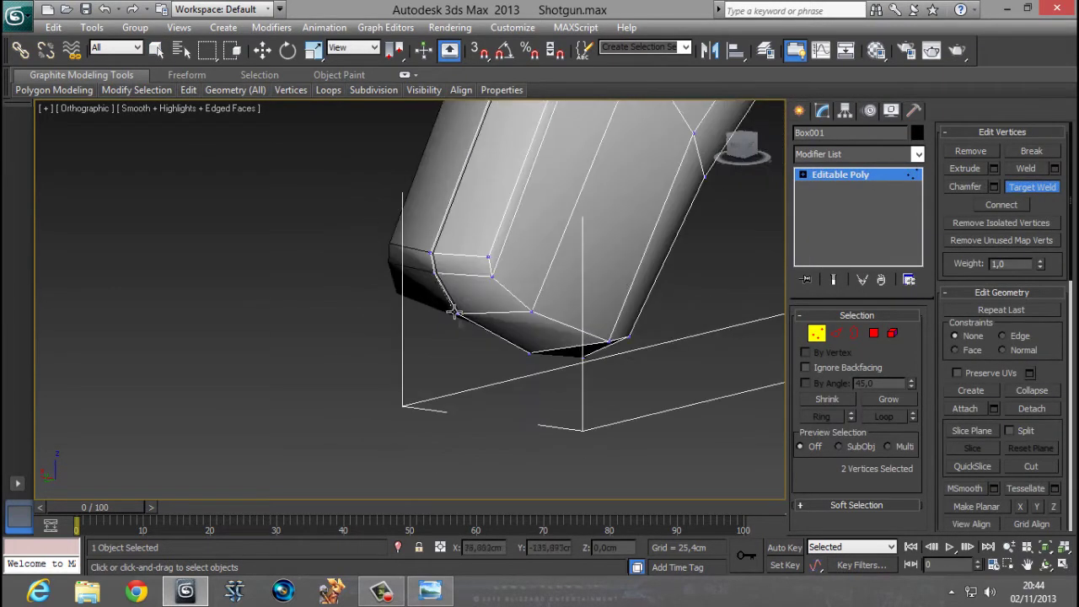
pyautogui.click(458, 312)
pyautogui.click(532, 312)
# Target-weld the extra vertices on the next two edge rings up the grip onto their neighbouring side vertices.
pyautogui.moveTo(600, 182); pyautogui.dragTo(552, 392, button='middle')
pyautogui.click(835, 333)
pyautogui.click(1027, 207)
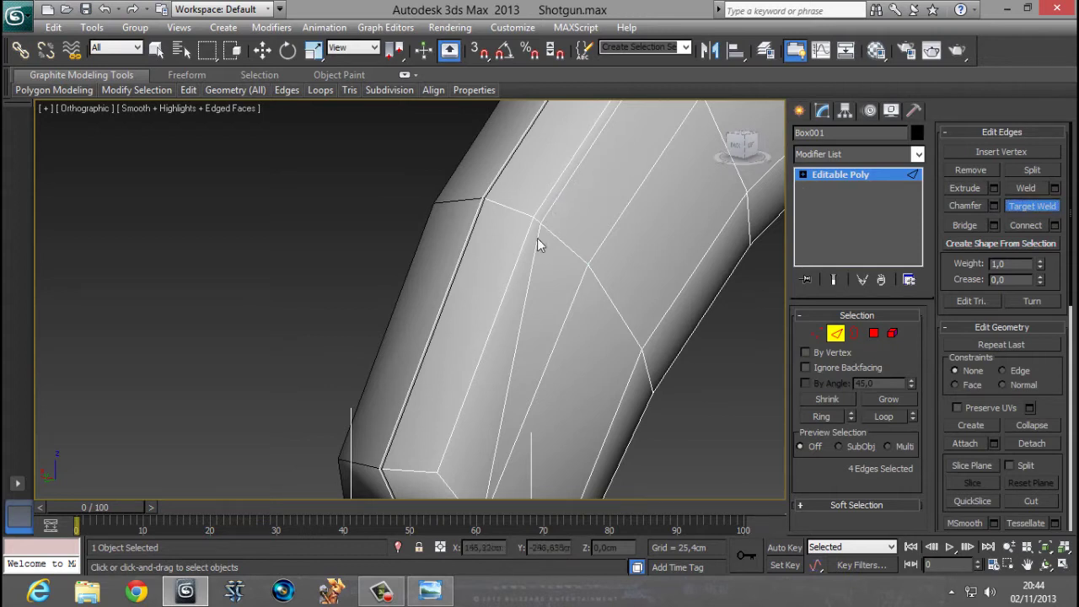
pyautogui.click(816, 334)
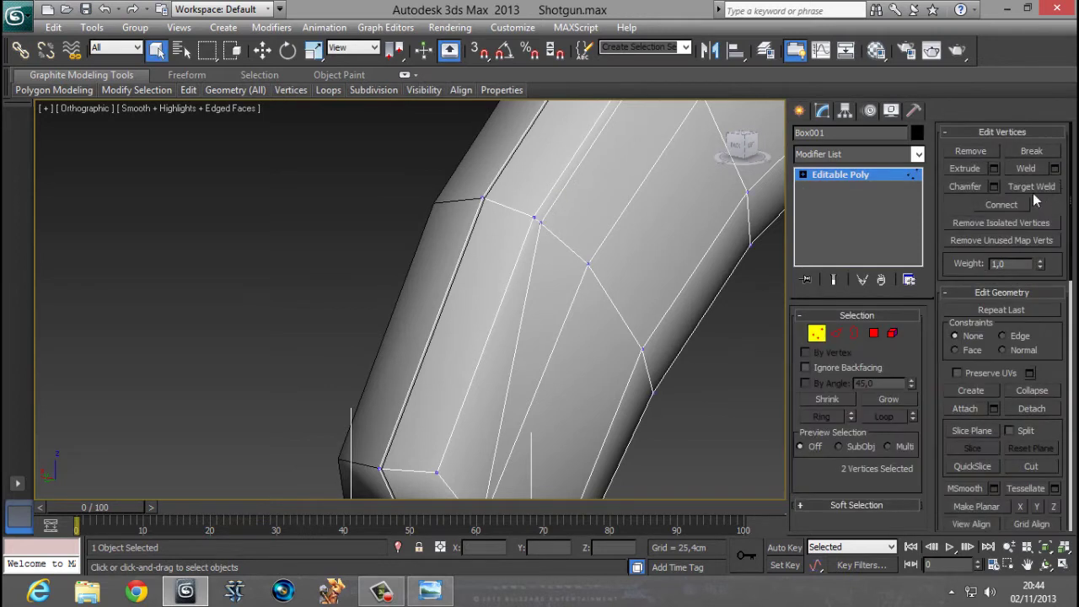
pyautogui.click(1032, 188)
pyautogui.click(588, 263)
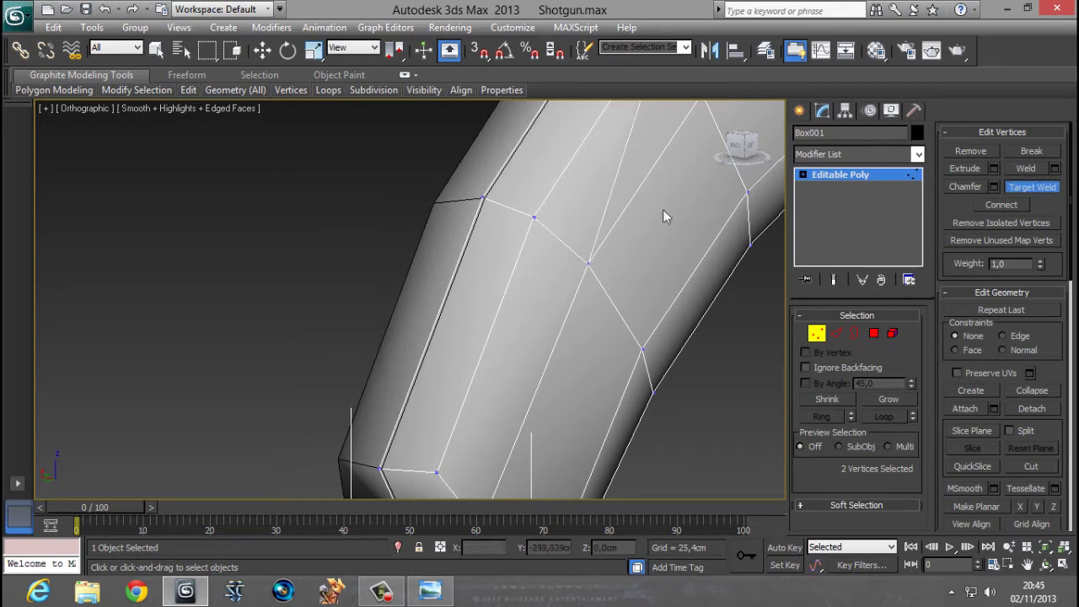
pyautogui.moveTo(665, 211); pyautogui.dragTo(552, 392, button='middle')
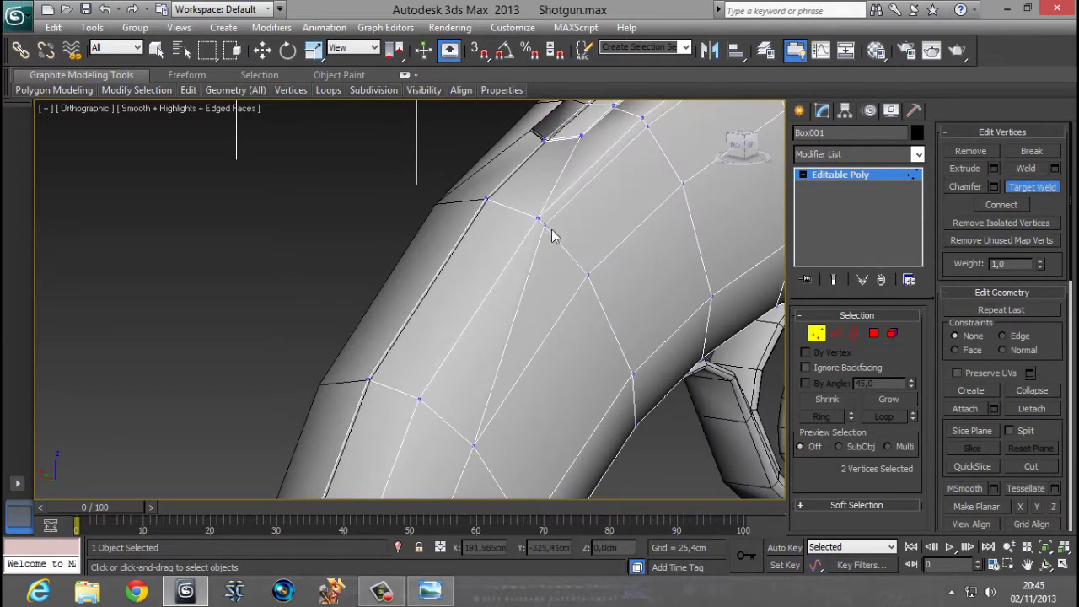
pyautogui.click(588, 278)
# Target-weld the extra upper-edge vertices on the grip's following rings, up to the last ring before the receiver seam.
pyautogui.moveTo(656, 234); pyautogui.dragTo(537, 360, button='middle')
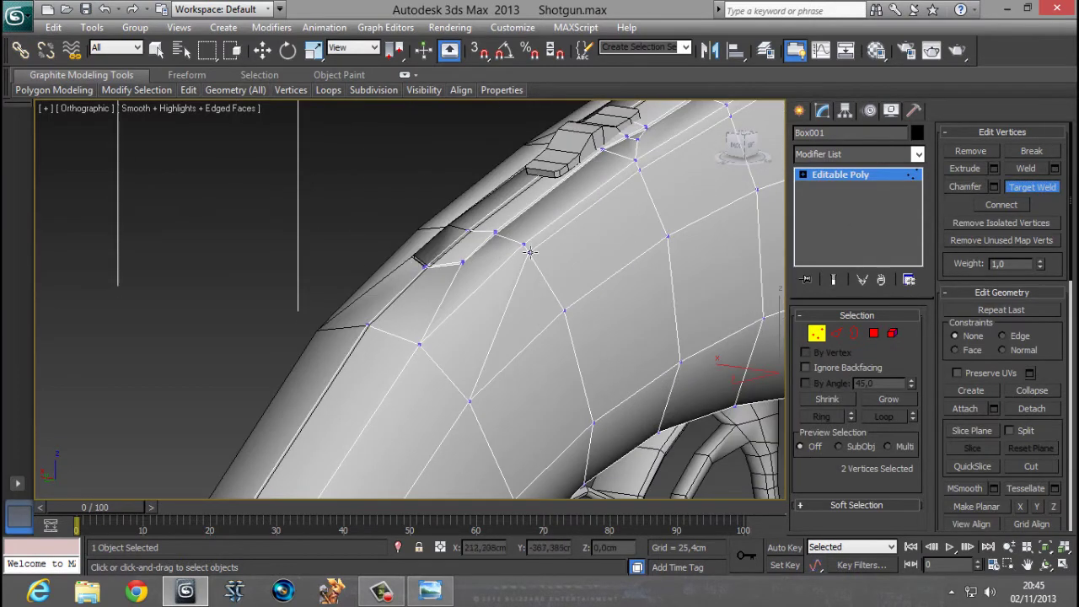
pyautogui.click(568, 311)
pyautogui.click(668, 236)
pyautogui.moveTo(725, 217); pyautogui.dragTo(483, 337, button='middle')
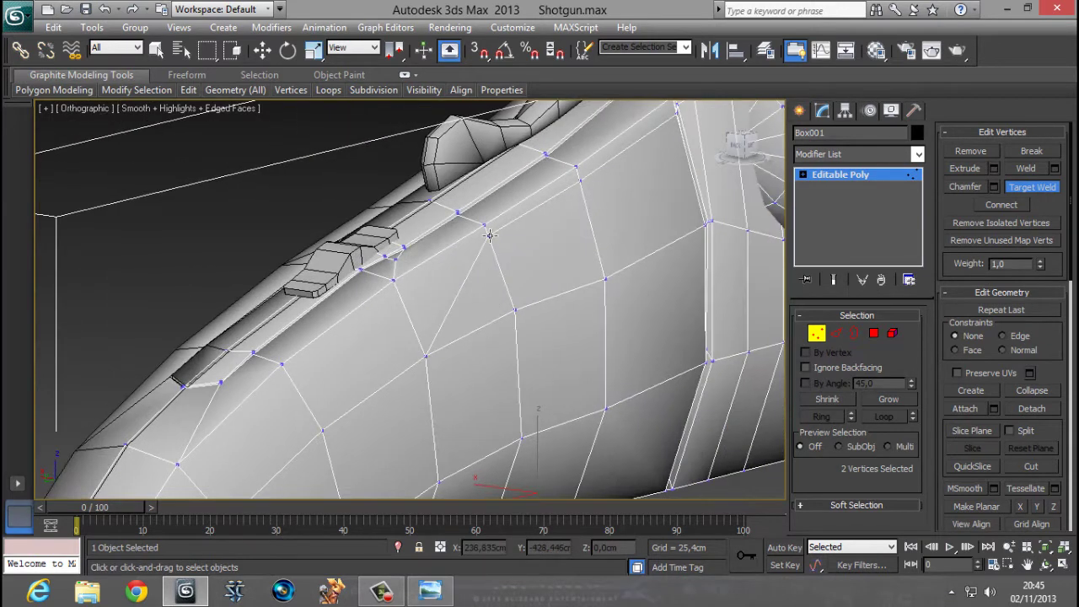
pyautogui.click(512, 308)
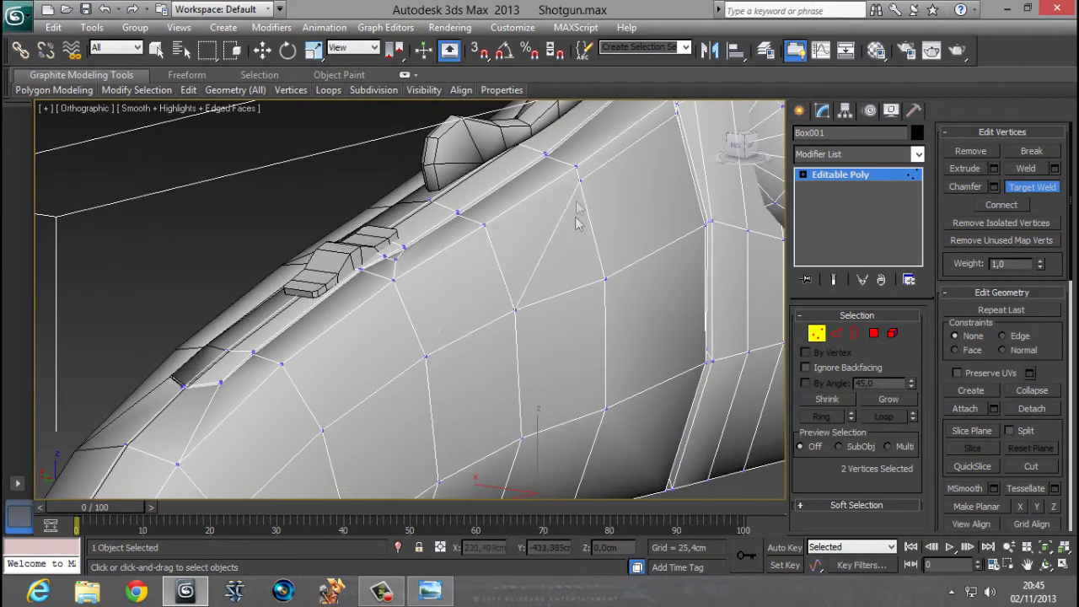
pyautogui.click(604, 277)
# Save the scene and target-weld the extra vertices across the grip-to-receiver seam onto the vertices lower on the same edges.
pyautogui.moveTo(676, 196); pyautogui.dragTo(478, 307, button='middle')
pyautogui.keyDown('alt'); pyautogui.moveTo(535, 259); pyautogui.dragTo(542, 284, button='middle'); pyautogui.keyUp('alt')
pyautogui.scroll(3, 425, 239)
pyautogui.hotkey('ctrl', 's')
pyautogui.keyDown('alt'); pyautogui.moveTo(473, 202); pyautogui.dragTo(459, 233, button='middle'); pyautogui.keyUp('alt')
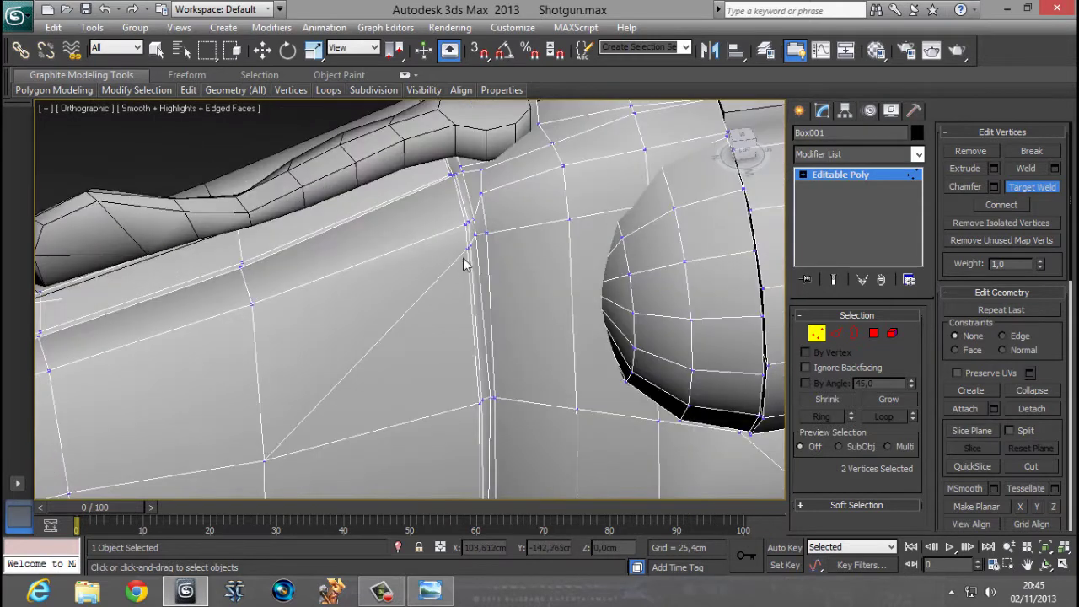
pyautogui.click(478, 404)
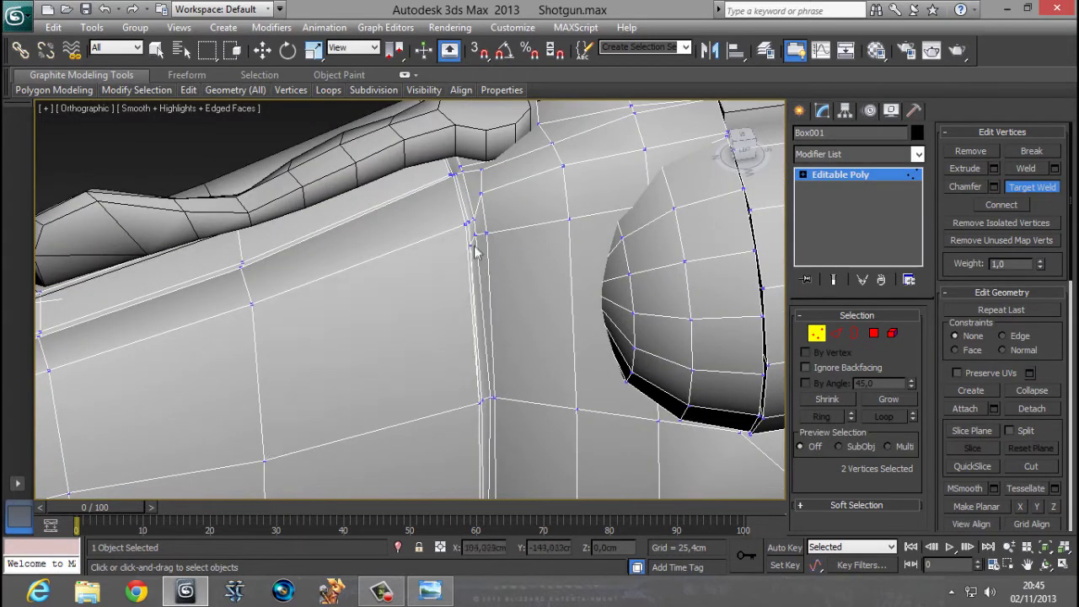
pyautogui.click(483, 401)
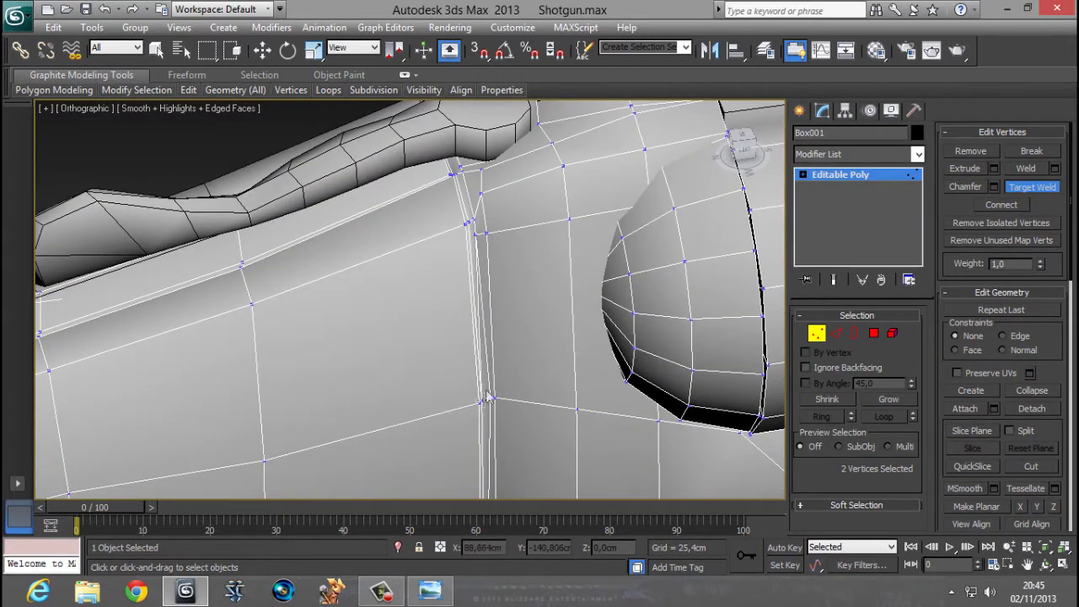
pyautogui.click(491, 399)
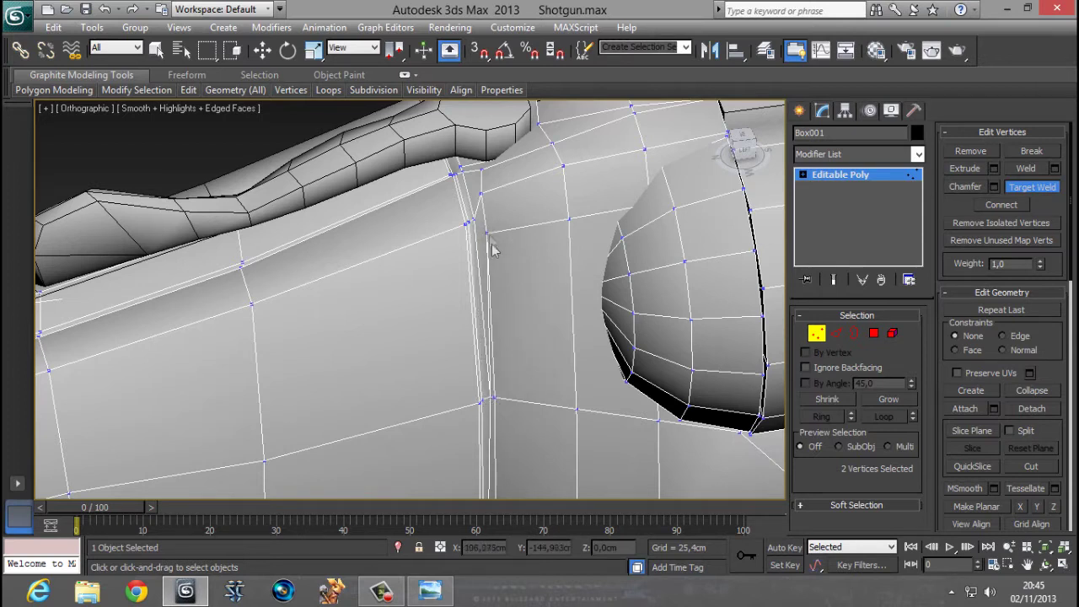
pyautogui.click(495, 398)
# Target-weld the remaining extra vertices beside the round breech end onto the receiver's lower vertices, checking them in wireframe.
pyautogui.keyDown('alt'); pyautogui.moveTo(531, 371); pyautogui.dragTo(701, 228, button='middle'); pyautogui.keyUp('alt')
pyautogui.moveTo(563, 190); pyautogui.dragTo(547, 347, button='middle')
pyautogui.click(517, 404)
pyautogui.moveTo(570, 288); pyautogui.dragTo(559, 341, button='middle')
pyautogui.press('F3')
pyautogui.press('F3')
pyautogui.press('F3')
pyautogui.press('F3')
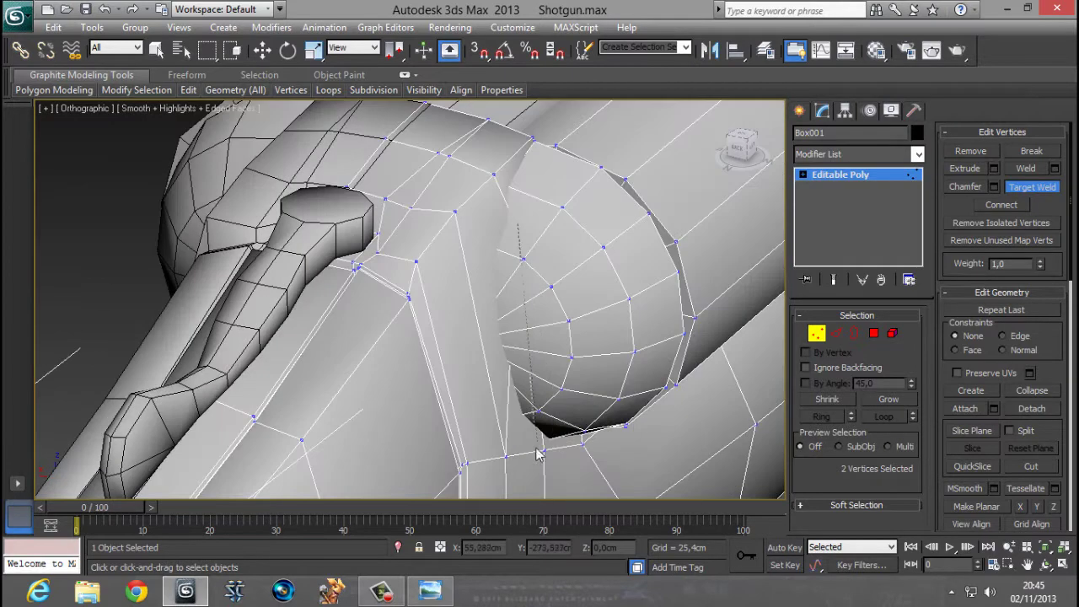
pyautogui.click(546, 453)
pyautogui.press('F3')
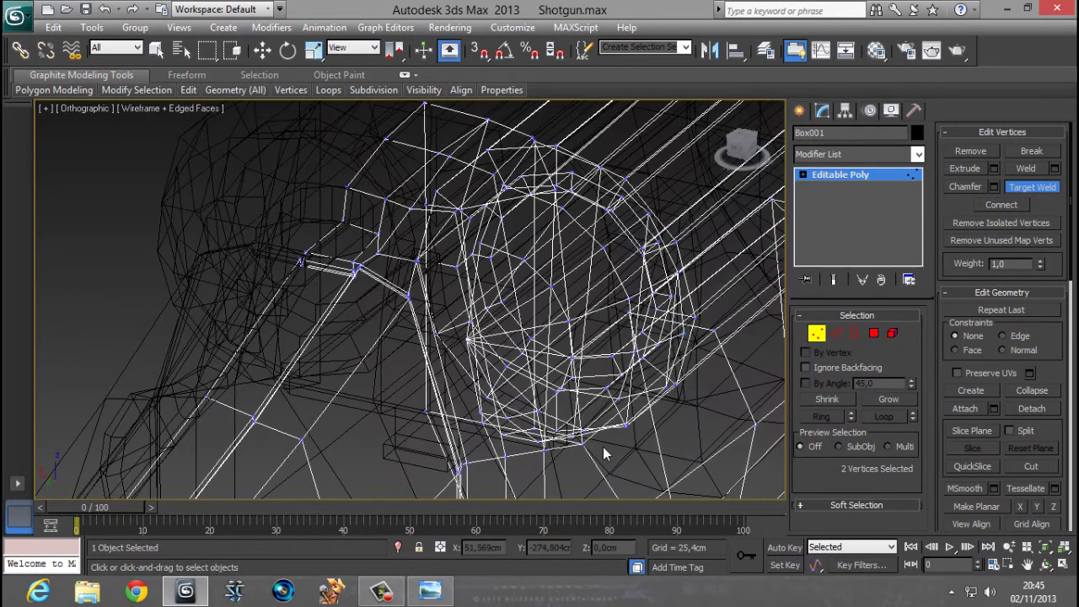
pyautogui.press('F3')
# Leave Target Weld and lower the vertices along the upper side edge of the grip slightly to smooth its profile.
pyautogui.scroll(-3, 590, 422)
pyautogui.moveTo(503, 399)
pyautogui.mouseDown(button='middle')
pyautogui.moveTo(597, 186)
pyautogui.moveTo(419, 345)
pyautogui.moveTo(425, 325)
pyautogui.mouseUp(button='middle')
pyautogui.rightClick(438, 354)
pyautogui.scroll(-3, 420, 373)
pyautogui.moveTo(425, 324); pyautogui.dragTo(428, 309, button='middle')
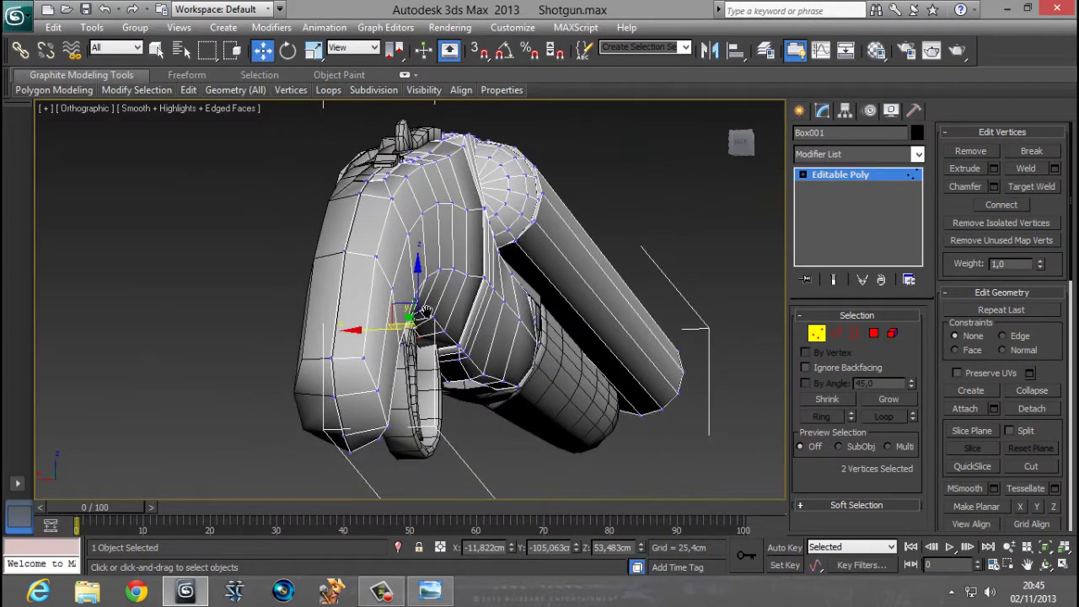
pyautogui.click(426, 179)
pyautogui.scroll(3, 439, 186)
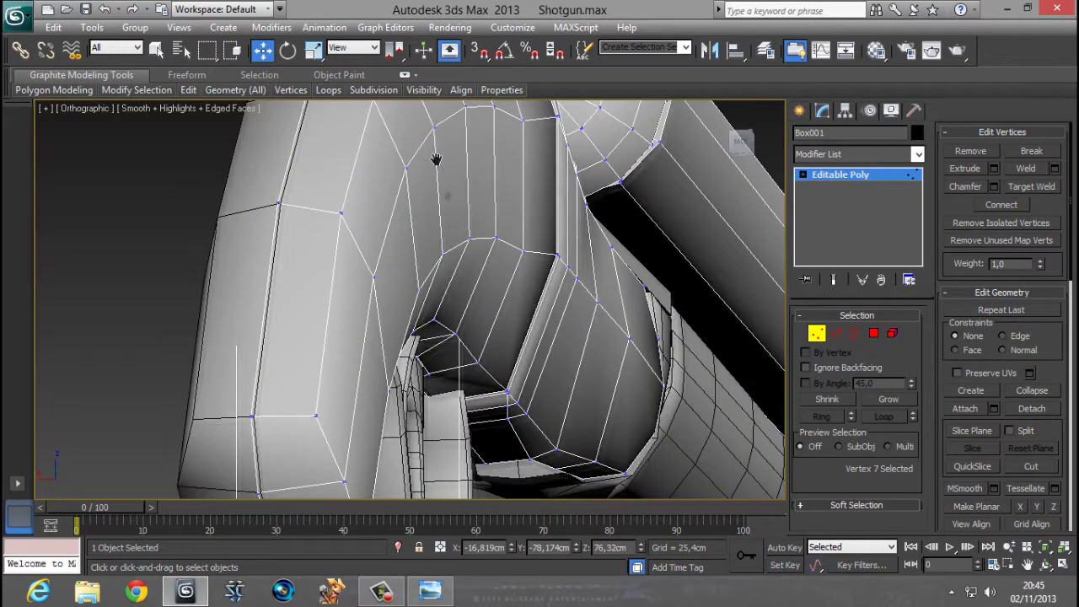
pyautogui.keyDown('ctrl'); pyautogui.click(437, 180); pyautogui.keyUp('ctrl')
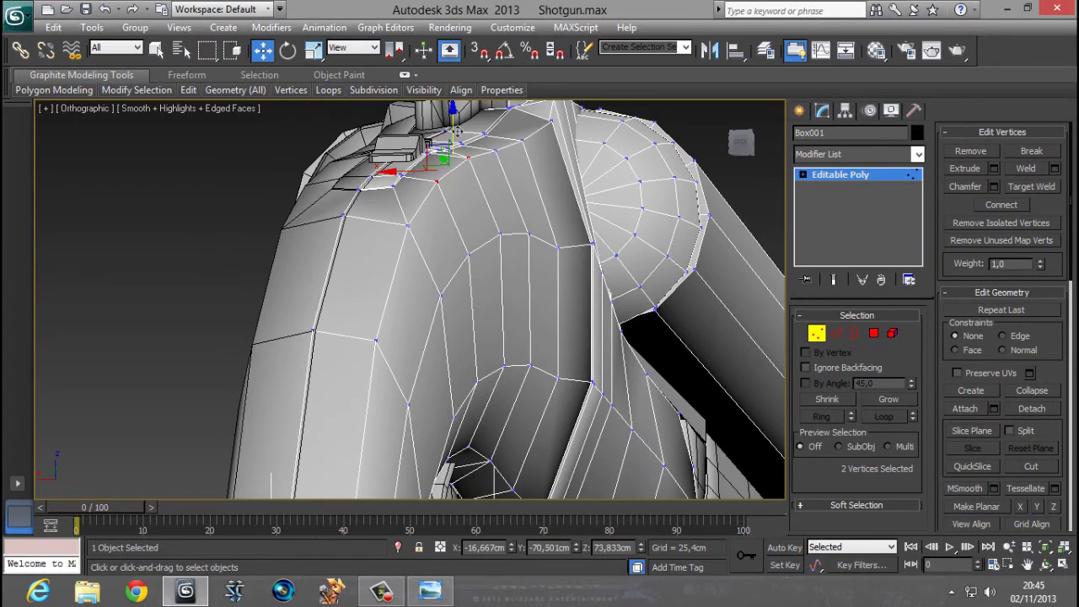
pyautogui.moveTo(457, 131); pyautogui.dragTo(457, 140)
pyautogui.click(495, 150)
pyautogui.moveTo(498, 106); pyautogui.dragTo(499, 113)
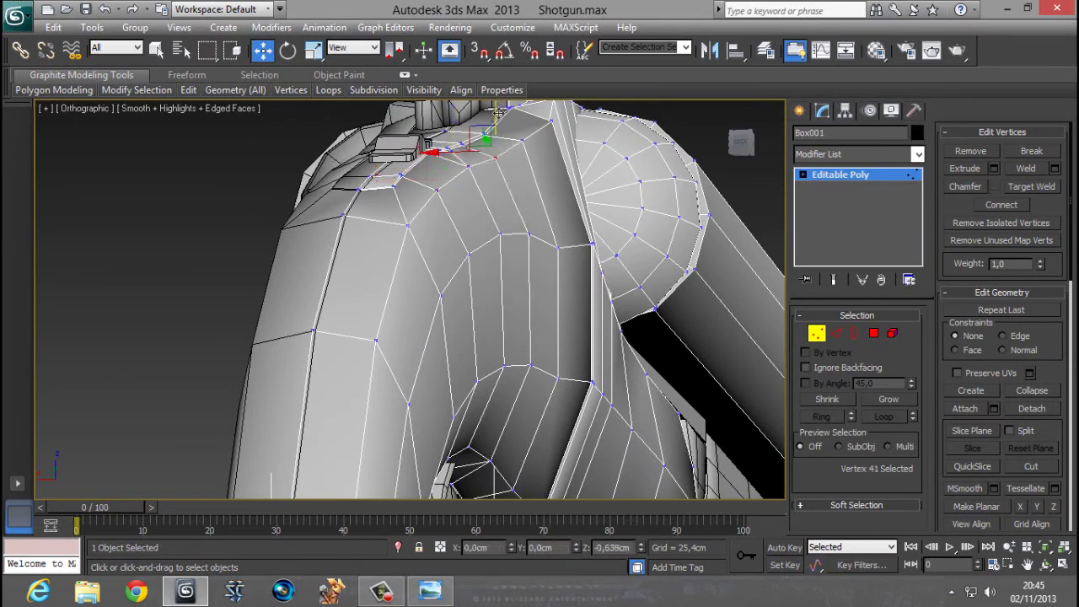
pyautogui.click(407, 222)
pyautogui.moveTo(409, 173); pyautogui.dragTo(410, 185)
# Select the two lowest vertices on the grip's back side edge and shift them slightly to round the contour.
pyautogui.keyDown('alt'); pyautogui.moveTo(419, 332); pyautogui.dragTo(424, 219, button='middle'); pyautogui.keyUp('alt')
pyautogui.moveTo(404, 163); pyautogui.dragTo(397, 272, button='middle')
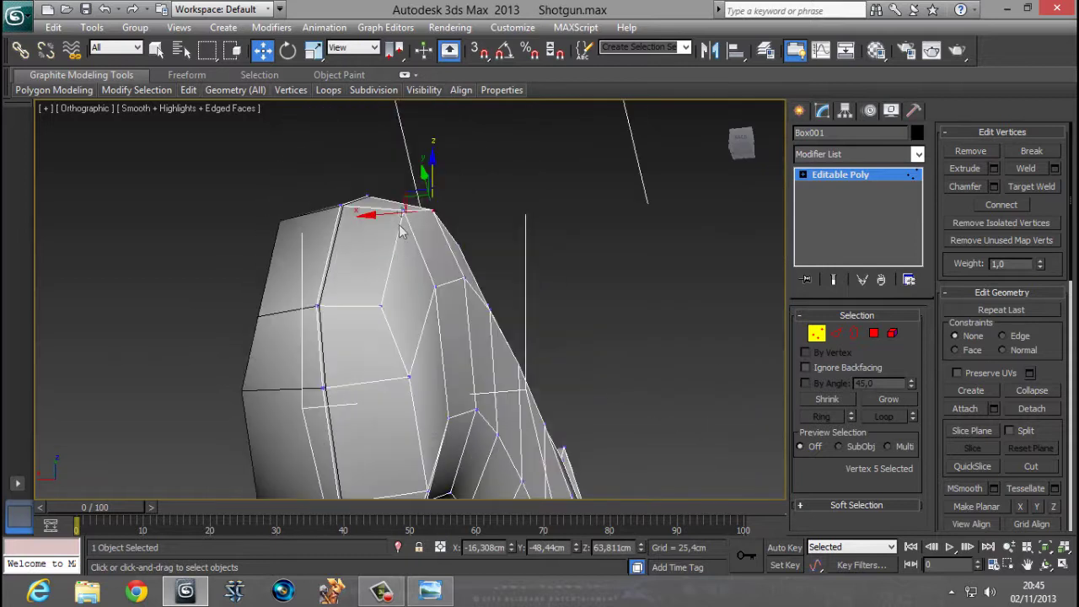
pyautogui.click(404, 210)
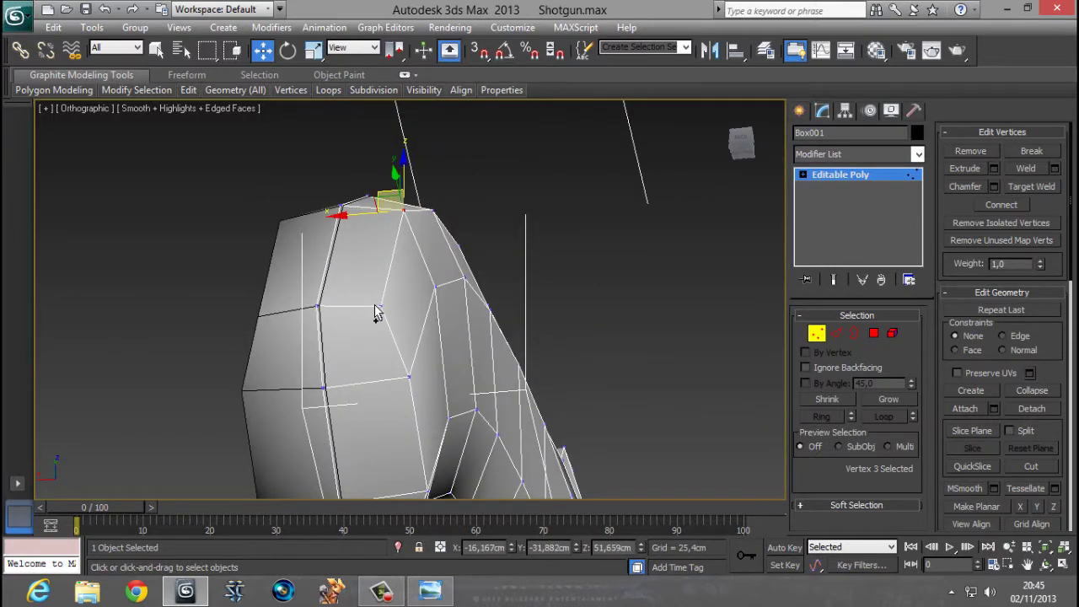
pyautogui.keyDown('ctrl'); pyautogui.click(378, 307); pyautogui.keyUp('ctrl')
pyautogui.keyDown('alt'); pyautogui.moveTo(431, 265); pyautogui.dragTo(391, 278, button='middle'); pyautogui.keyUp('alt')
pyautogui.moveTo(393, 203); pyautogui.dragTo(393, 209)
pyautogui.keyDown('alt'); pyautogui.moveTo(385, 253); pyautogui.dragTo(403, 334, button='middle'); pyautogui.keyUp('alt')
pyautogui.moveTo(376, 281); pyautogui.dragTo(372, 282)
pyautogui.keyDown('alt'); pyautogui.moveTo(371, 282); pyautogui.dragTo(342, 302, button='middle'); pyautogui.keyUp('alt')
pyautogui.moveTo(341, 259); pyautogui.dragTo(375, 235)
pyautogui.scroll(-2, 474, 318)
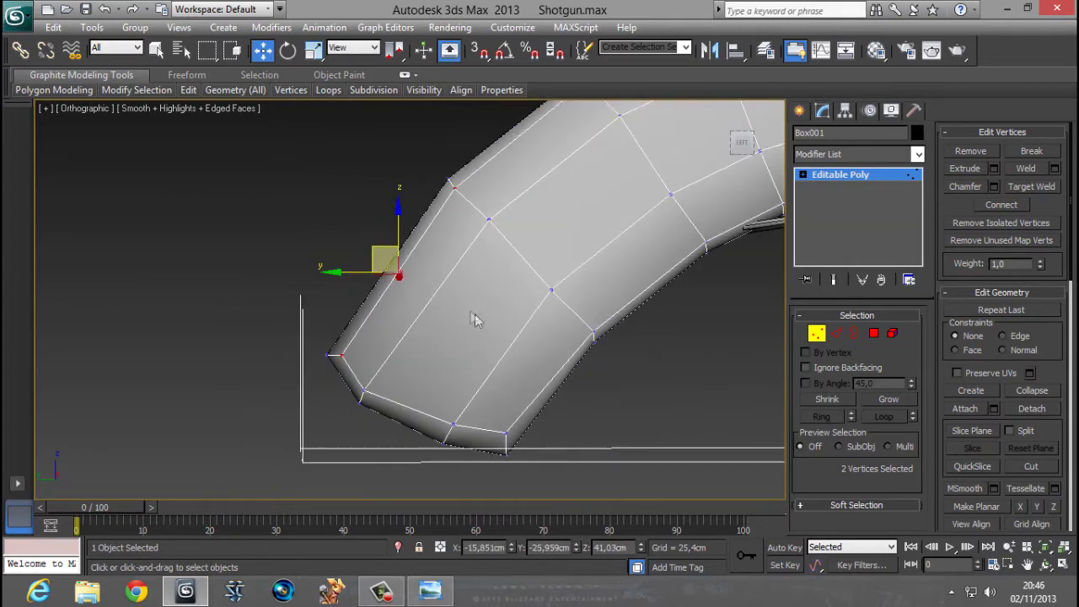
# In the Left wireframe view, move the rear pair of corner vertices at the butt slightly up and inward.
pyautogui.keyDown('alt'); pyautogui.moveTo(475, 317); pyautogui.dragTo(513, 365, button='middle'); pyautogui.keyUp('alt')
pyautogui.press('l')
pyautogui.scroll(8, 429, 313)
pyautogui.moveTo(593, 196); pyautogui.dragTo(547, 264, button='middle')
pyautogui.scroll(4, 546, 264)
pyautogui.scroll(2, 547, 267)
pyautogui.press('F3')
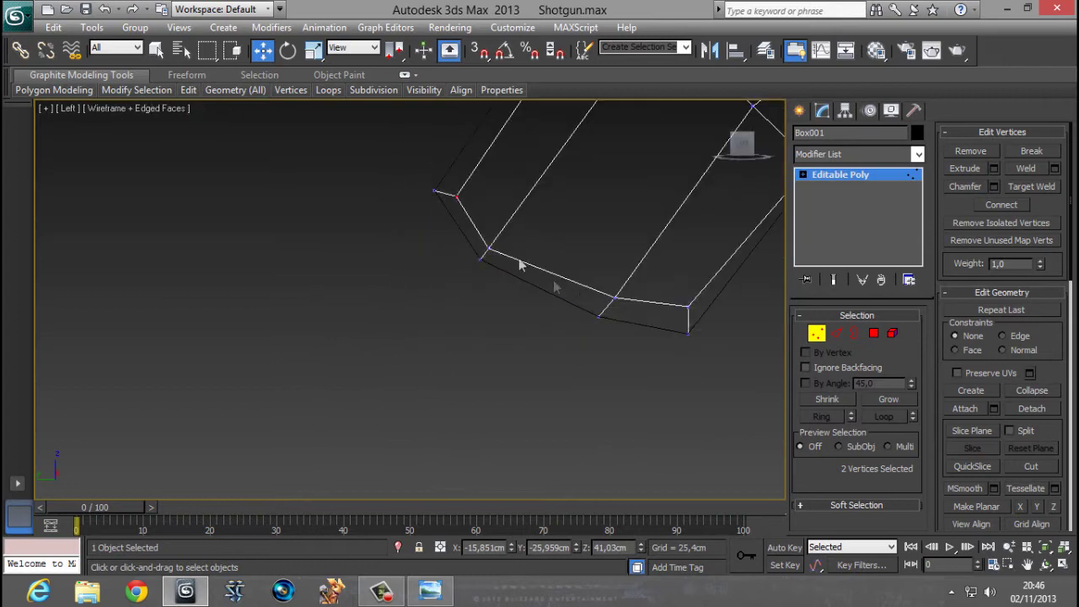
pyautogui.click(616, 356)
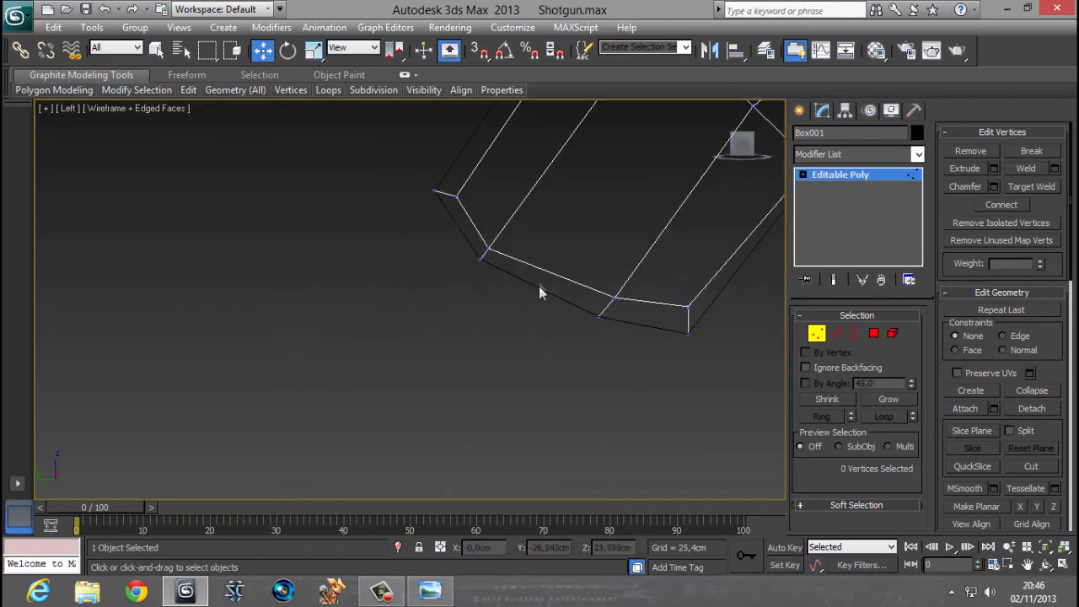
pyautogui.moveTo(469, 219); pyautogui.dragTo(421, 148)
pyautogui.moveTo(472, 176); pyautogui.dragTo(481, 170)
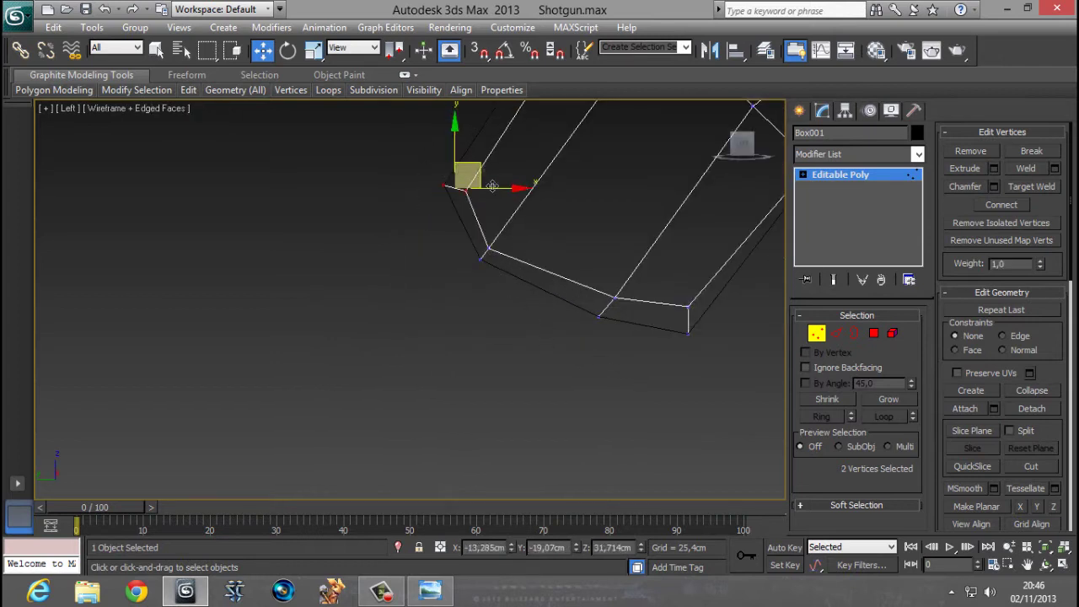
# Move the next pair of vertices on the butt's lower edge inward, nudging the inner vertex a little further.
pyautogui.moveTo(517, 297); pyautogui.dragTo(428, 241)
pyautogui.moveTo(506, 237); pyautogui.dragTo(509, 235)
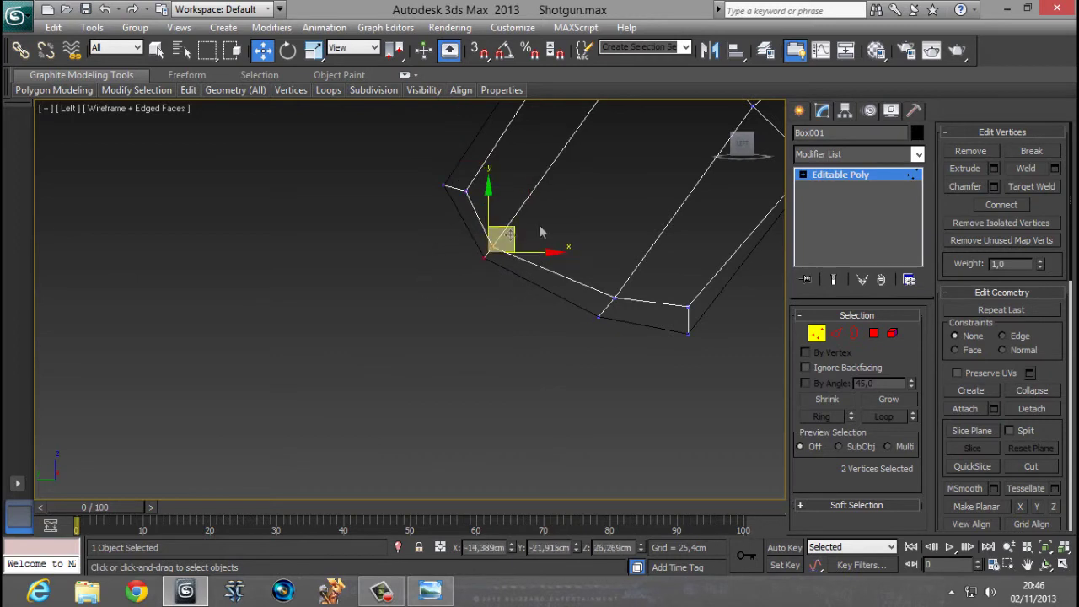
pyautogui.click(498, 247)
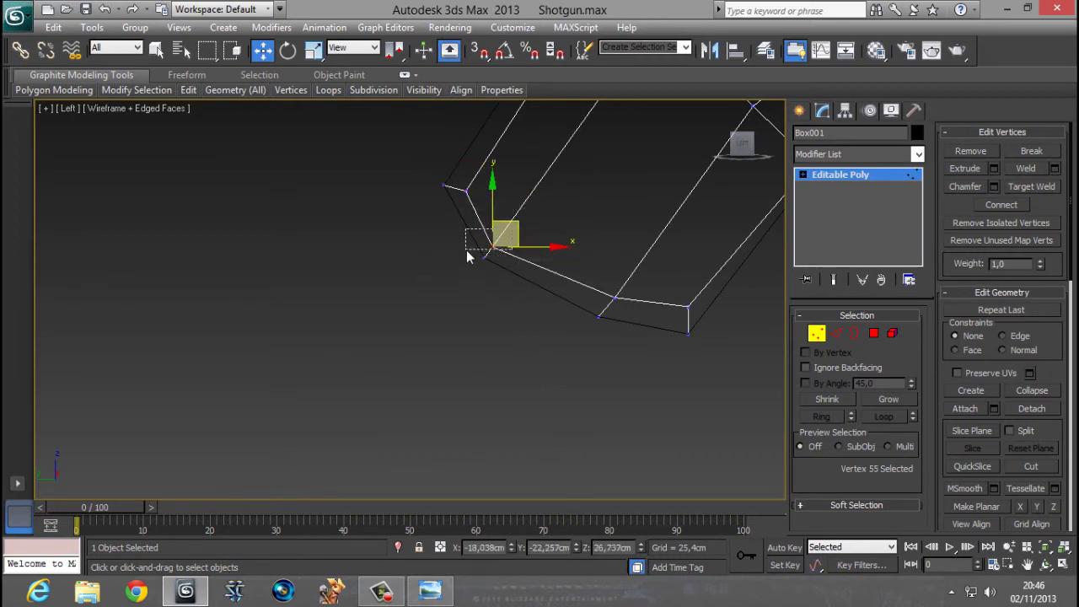
pyautogui.moveTo(516, 222); pyautogui.dragTo(521, 220)
# Examine the reshaped grip and receiver in shaded display from both sides and from above.
pyautogui.scroll(-7, 620, 240)
pyautogui.press('F3')
pyautogui.moveTo(590, 233); pyautogui.dragTo(465, 258, button='middle')
pyautogui.scroll(1, 464, 258)
pyautogui.moveTo(603, 265)
pyautogui.keyDown('alt'); pyautogui.mouseDown(button='middle')
pyautogui.moveTo(437, 181)
pyautogui.moveTo(424, 272)
pyautogui.moveTo(619, 322)
pyautogui.mouseUp(button='middle'); pyautogui.keyUp('alt')
pyautogui.scroll(6, 424, 272)
pyautogui.scroll(-8, 424, 263)
pyautogui.moveTo(287, 287); pyautogui.dragTo(414, 305, button='middle')
pyautogui.keyDown('alt'); pyautogui.moveTo(352, 307); pyautogui.dragTo(420, 284, button='middle'); pyautogui.keyUp('alt')
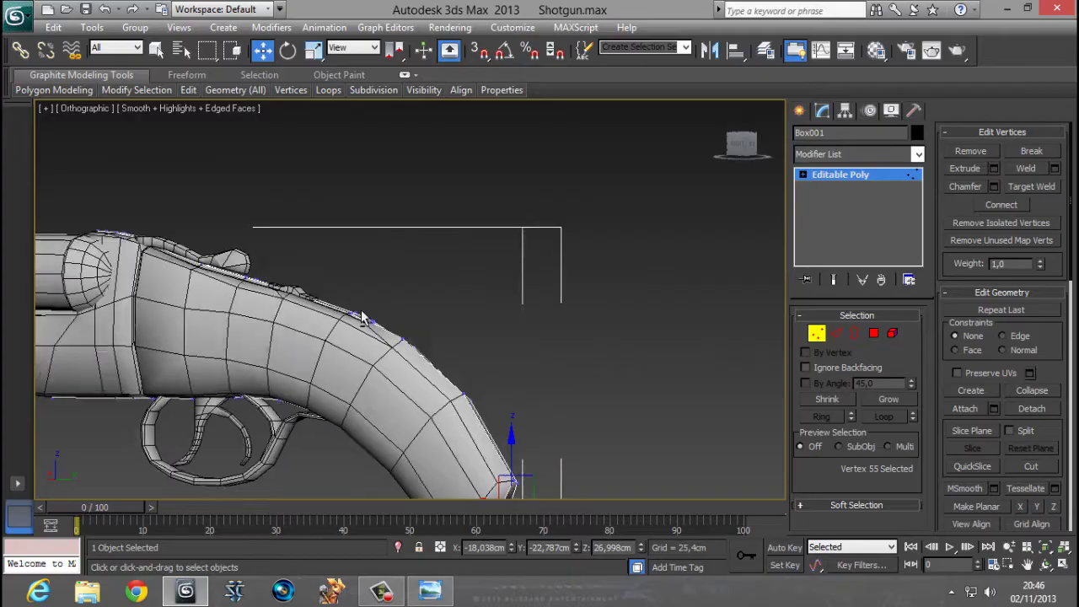
pyautogui.keyDown('alt'); pyautogui.moveTo(472, 354); pyautogui.dragTo(656, 410, button='middle'); pyautogui.keyUp('alt')
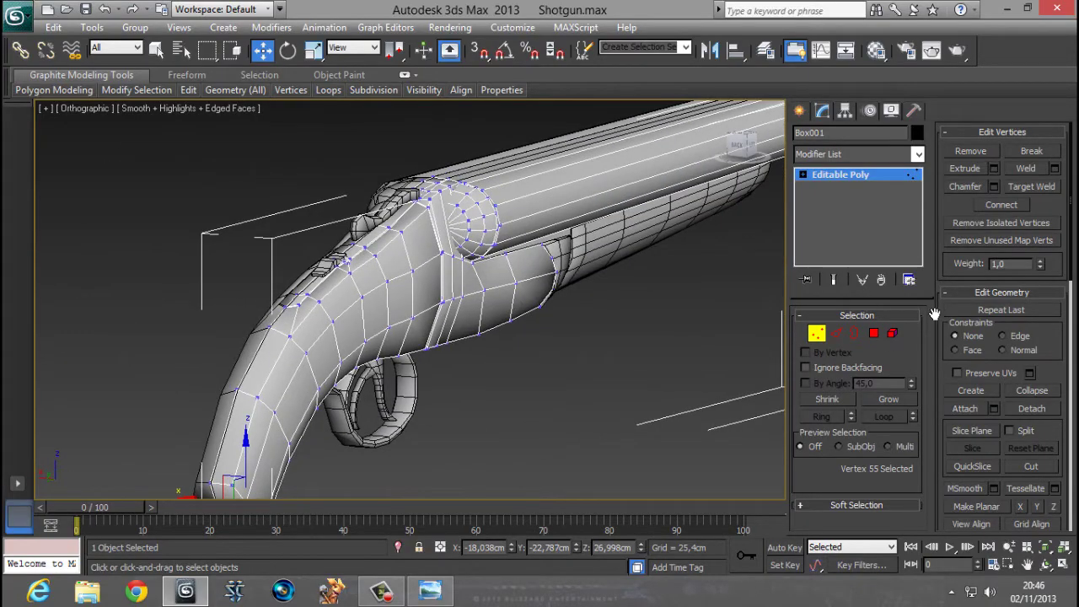
pyautogui.keyDown('alt'); pyautogui.moveTo(533, 253); pyautogui.dragTo(533, 325, button='middle'); pyautogui.keyUp('alt')
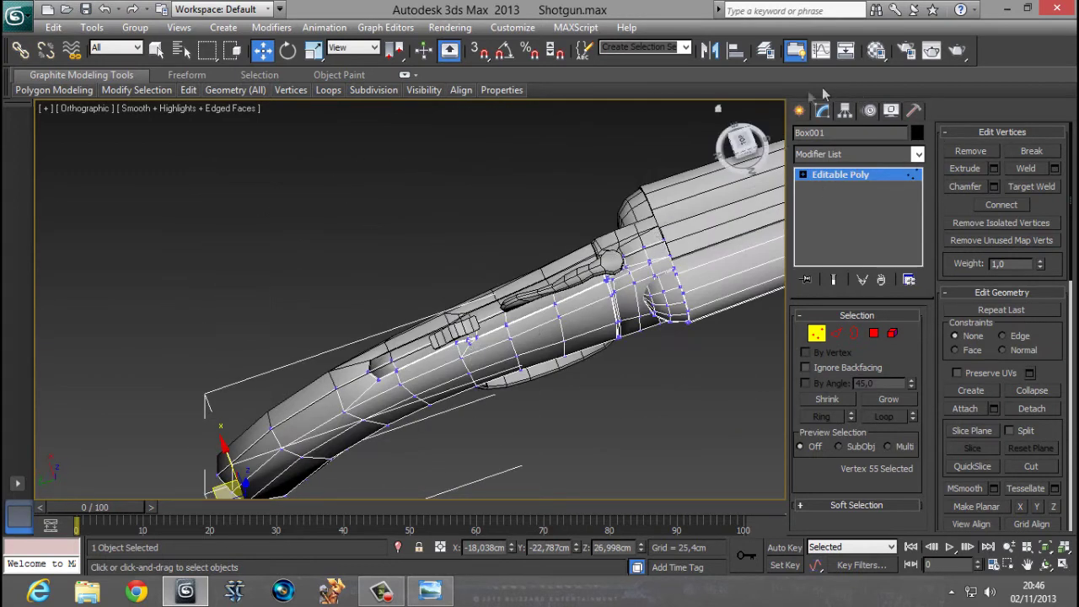
# Select both mirrored halves of the shotgun body and hide all unselected objects.
pyautogui.click(799, 110)
pyautogui.keyDown('ctrl'); pyautogui.click(337, 373); pyautogui.keyUp('ctrl')
pyautogui.rightClick(337, 372)
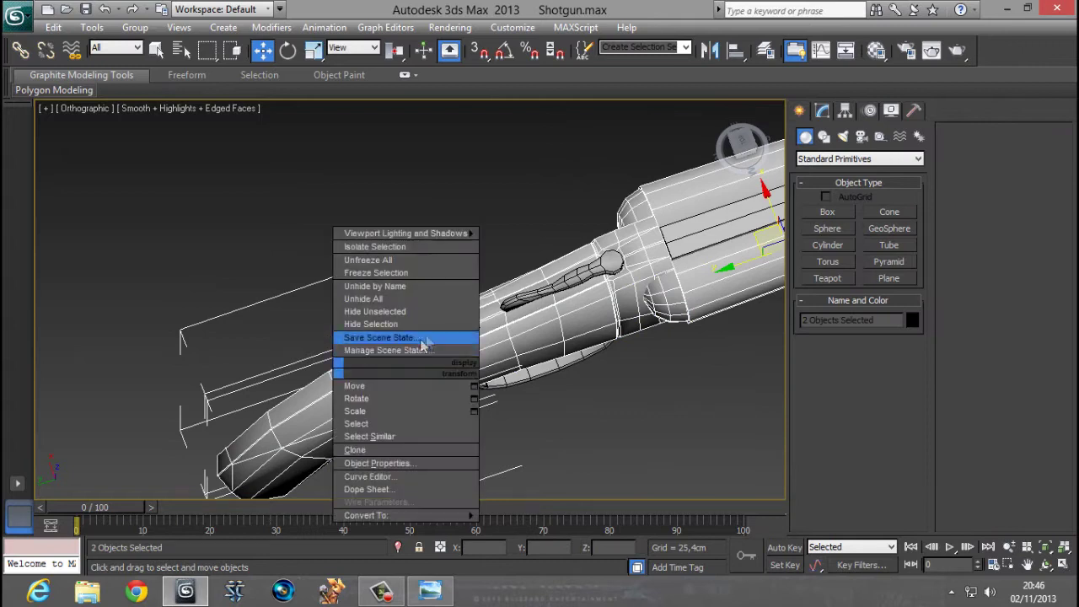
pyautogui.click(430, 313)
pyautogui.scroll(-6, 488, 312)
pyautogui.keyDown('alt'); pyautogui.moveTo(488, 312); pyautogui.dragTo(477, 11, button='middle'); pyautogui.keyUp('alt')
# Show the vertices of one mirrored body half in the Top wireframe view around the centre seam.
pyautogui.click(429, 289)
pyautogui.scroll(2, 428, 290)
pyautogui.press('t')
pyautogui.moveTo(428, 291); pyautogui.dragTo(438, 298, button='middle')
pyautogui.scroll(5, 444, 301)
pyautogui.moveTo(440, 377); pyautogui.dragTo(519, 173, button='middle')
pyautogui.scroll(3, 519, 173)
pyautogui.press('1')
pyautogui.moveTo(617, 278); pyautogui.dragTo(524, 345, button='middle')
pyautogui.scroll(-3, 524, 345)
pyautogui.scroll(2, 485, 429)
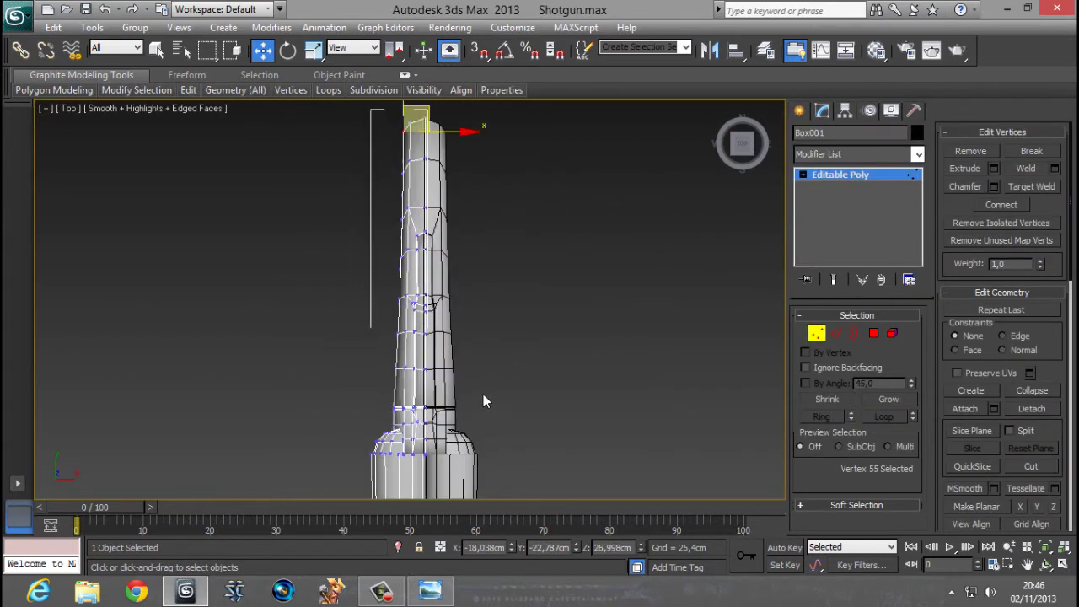
pyautogui.press('F3')
pyautogui.scroll(5, 452, 487)
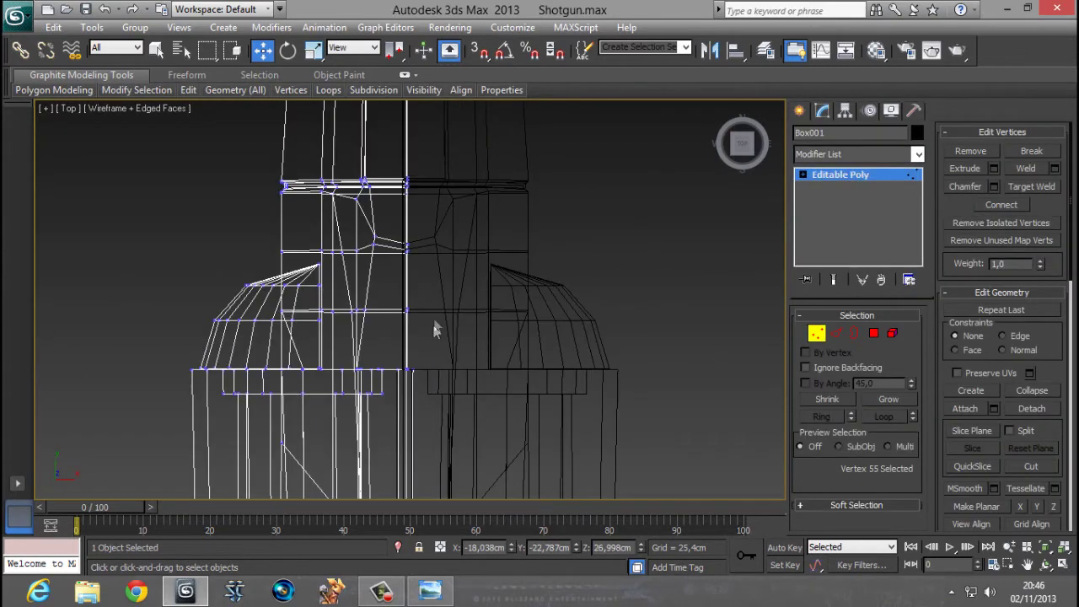
# Select all vertices along the body half's centre seam, from the receiver back to the butt.
pyautogui.moveTo(442, 415); pyautogui.dragTo(403, 133)
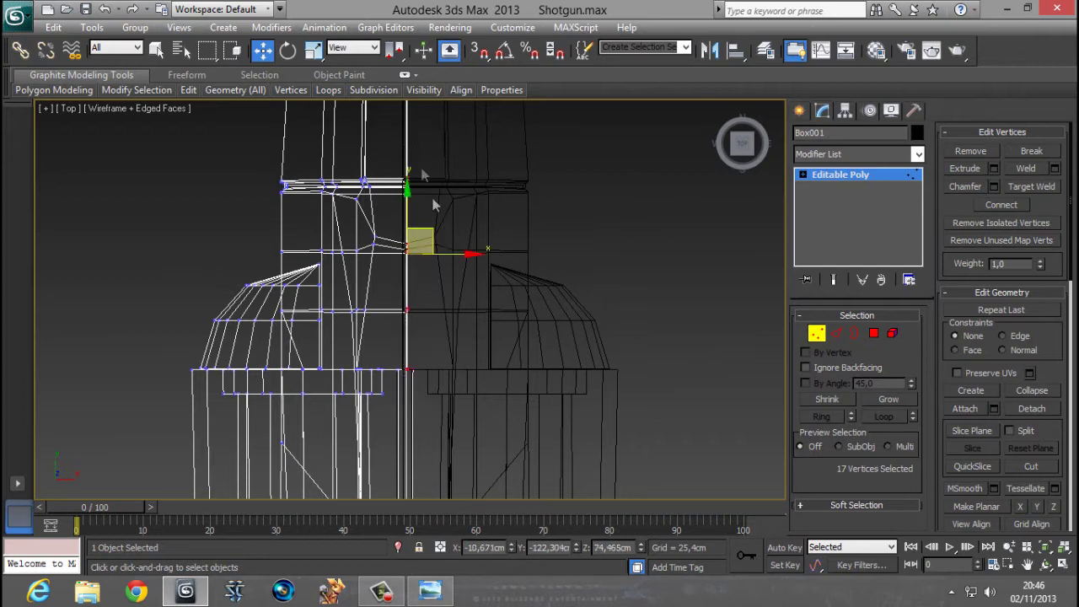
pyautogui.moveTo(437, 203); pyautogui.dragTo(439, 450, button='middle')
pyautogui.moveTo(470, 376); pyautogui.dragTo(409, 128)
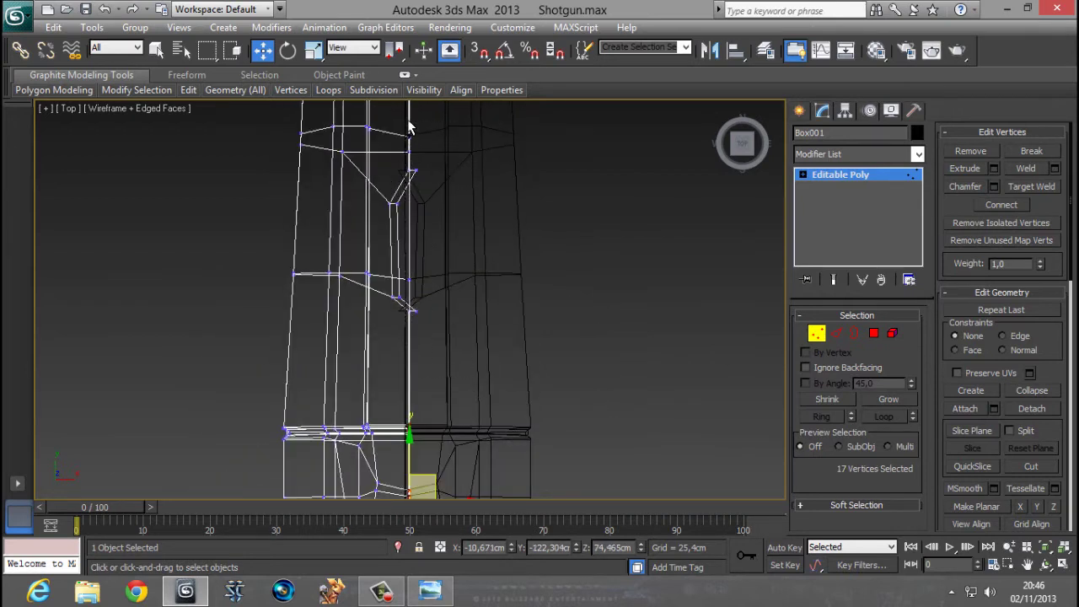
pyautogui.moveTo(424, 170); pyautogui.dragTo(423, 458, button='middle')
pyautogui.keyDown('ctrl'); pyautogui.moveTo(486, 393); pyautogui.dragTo(399, 226); pyautogui.keyUp('ctrl')
pyautogui.moveTo(398, 165); pyautogui.dragTo(396, 355, button='middle')
pyautogui.keyDown('ctrl'); pyautogui.moveTo(452, 337); pyautogui.dragTo(391, 145); pyautogui.keyUp('ctrl')
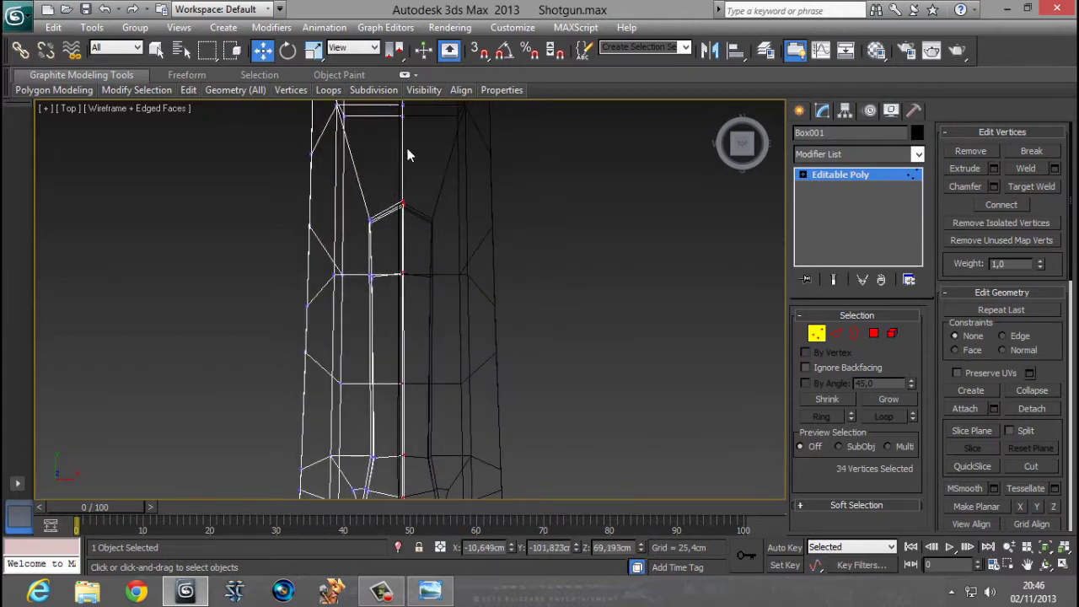
pyautogui.moveTo(415, 153); pyautogui.dragTo(417, 352, button='middle')
pyautogui.keyDown('ctrl'); pyautogui.moveTo(462, 346); pyautogui.dragTo(396, 160); pyautogui.keyUp('ctrl')
pyautogui.moveTo(409, 190); pyautogui.dragTo(412, 379, button='middle')
pyautogui.keyDown('ctrl'); pyautogui.moveTo(479, 350); pyautogui.dragTo(392, 121); pyautogui.keyUp('ctrl')
# Scale the selected seam vertices along X so they line up on one straight centre line.
pyautogui.scroll(-10, 479, 251)
pyautogui.scroll(4, 430, 263)
pyautogui.moveTo(443, 345); pyautogui.dragTo(503, 309, button='middle')
pyautogui.scroll(-2, 410, 285)
pyautogui.scroll(2, 413, 306)
pyautogui.scroll(4, 503, 303)
pyautogui.moveTo(578, 351); pyautogui.dragTo(481, 289, button='middle')
pyautogui.scroll(4, 472, 283)
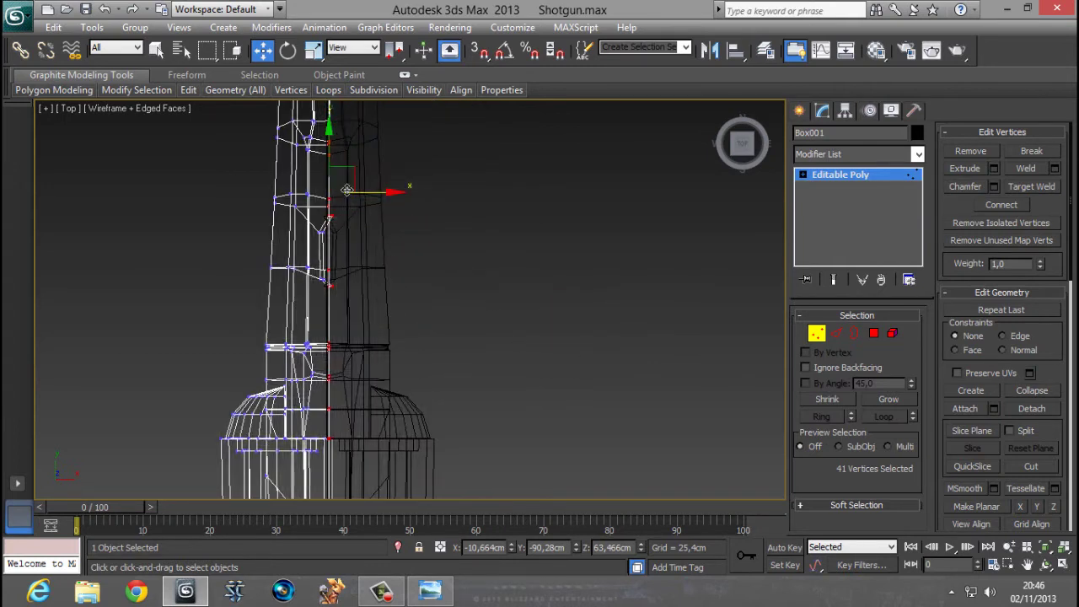
pyautogui.click(311, 52)
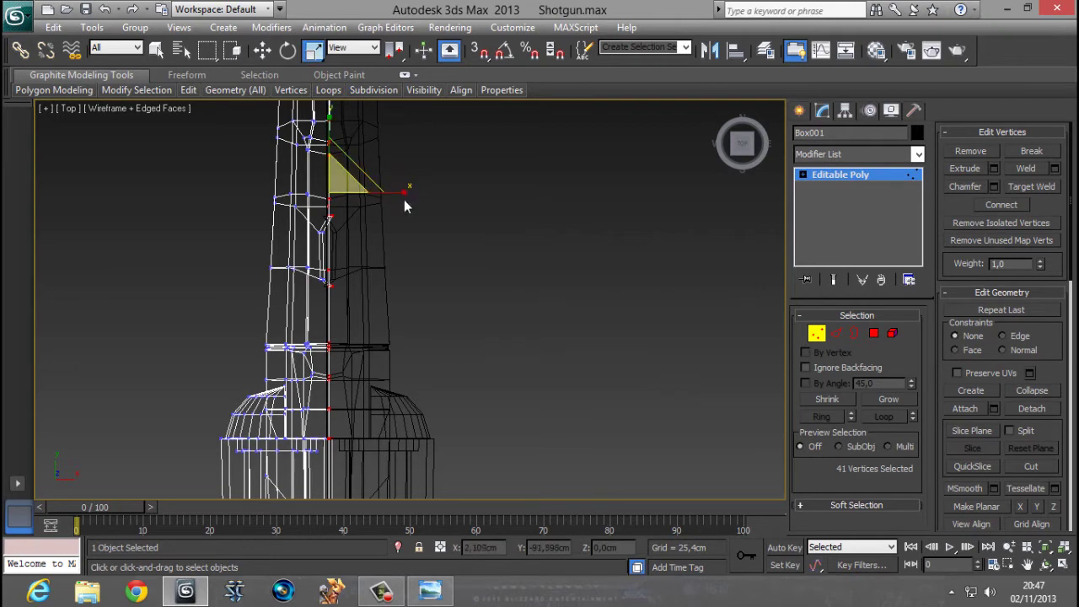
pyautogui.moveTo(404, 193); pyautogui.dragTo(489, 240)
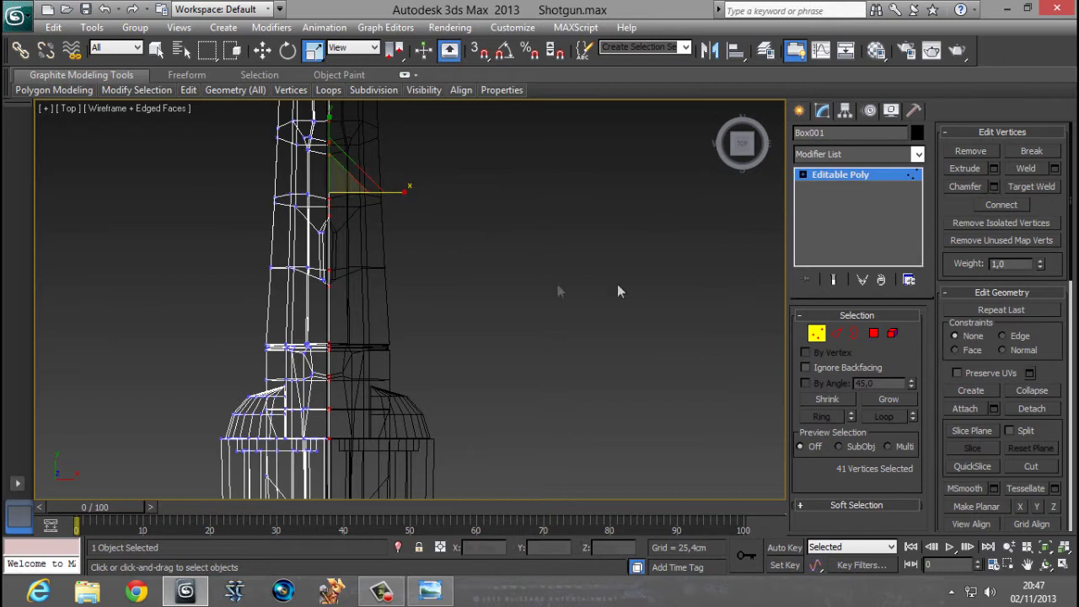
# Move the aligned seam vertices slightly along X to close the gap to the mirrored half.
pyautogui.scroll(5, 498, 207)
pyautogui.press('w')
pyautogui.moveTo(501, 153); pyautogui.dragTo(497, 156)
pyautogui.scroll(6, 513, 264)
pyautogui.moveTo(621, 221); pyautogui.dragTo(526, 465, button='middle')
pyautogui.scroll(2, 514, 396)
pyautogui.moveTo(476, 217); pyautogui.dragTo(432, 393, button='middle')
pyautogui.scroll(4, 435, 383)
pyautogui.moveTo(333, 268); pyautogui.dragTo(473, 369, button='middle')
pyautogui.scroll(2, 473, 369)
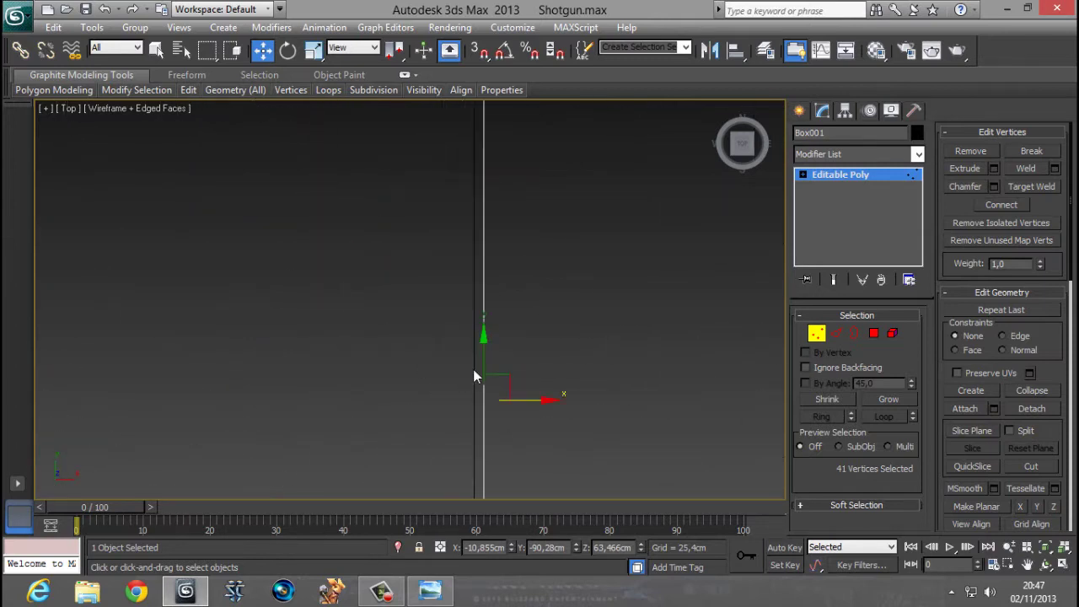
pyautogui.moveTo(538, 400); pyautogui.dragTo(533, 400)
pyautogui.scroll(-14, 533, 395)
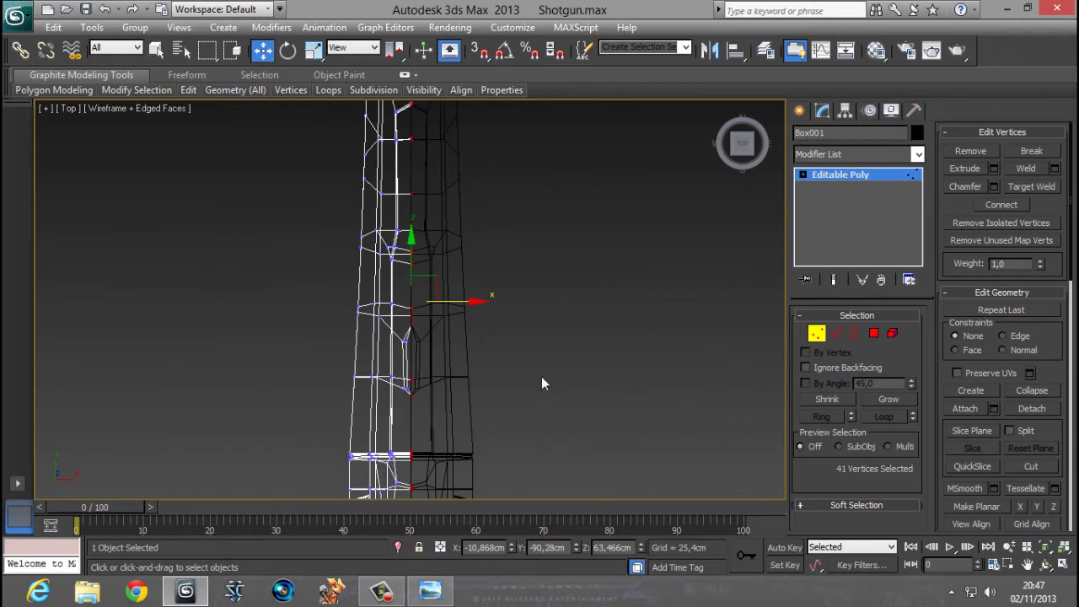
# Make the body half's Editable Poly unique and attach the mirrored half to it.
pyautogui.click(845, 175)
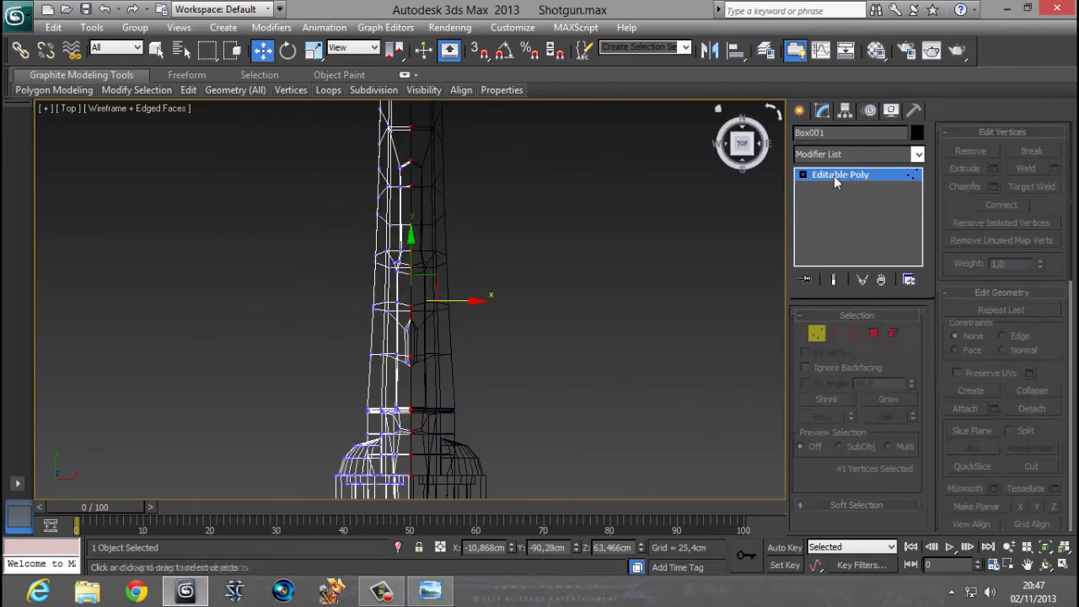
pyautogui.rightClick(839, 175)
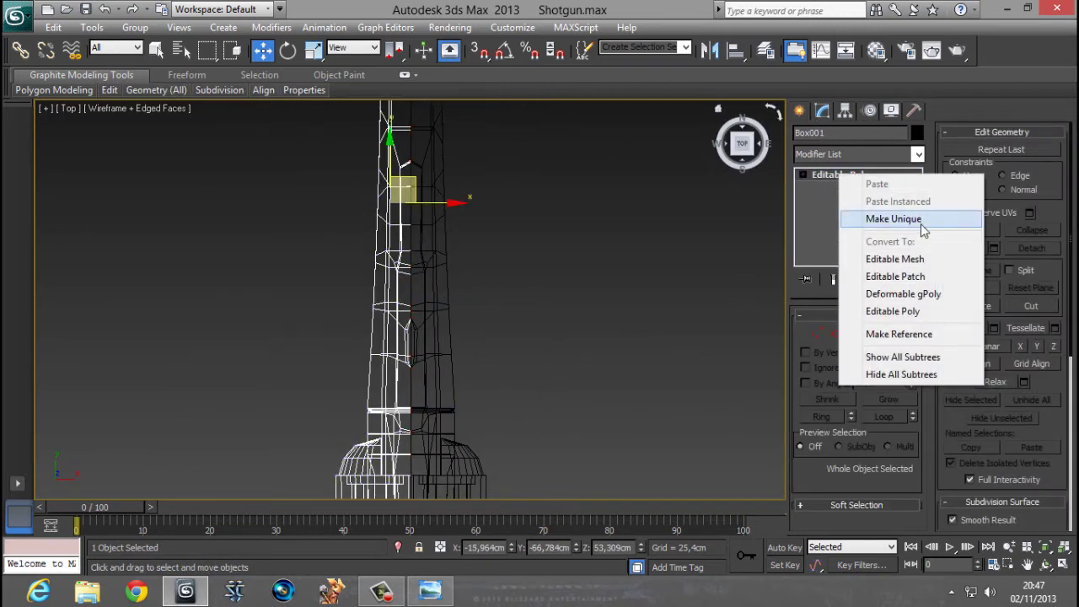
pyautogui.click(894, 219)
pyautogui.click(976, 247)
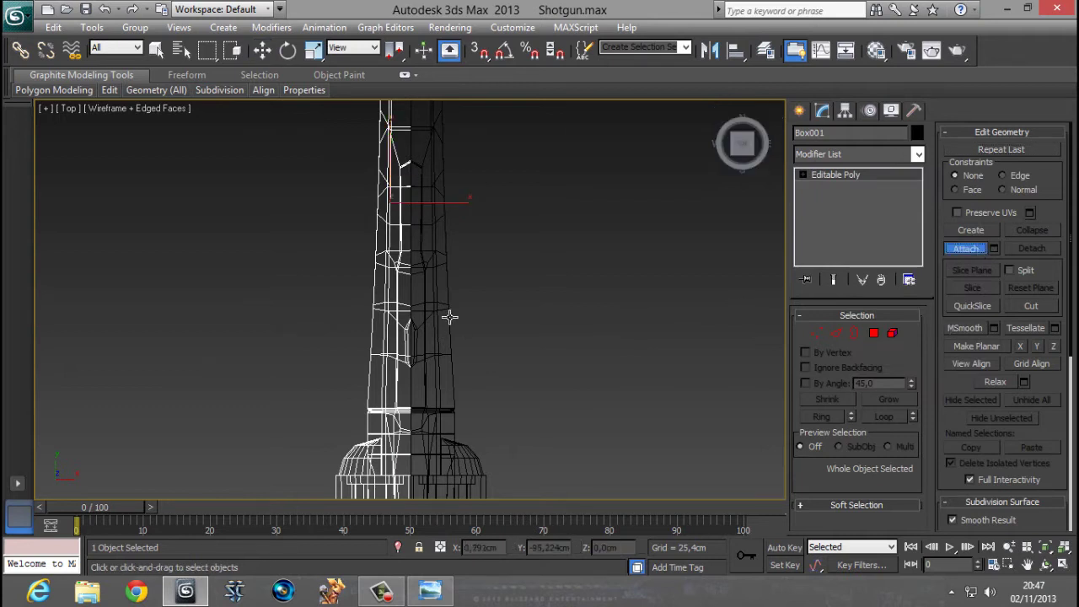
# Scale the combined seam vertices together along X and weld them with a threshold of 0,254 cm.
pyautogui.click(814, 335)
pyautogui.moveTo(448, 329); pyautogui.dragTo(533, 475, button='middle')
pyautogui.scroll(-4, 469, 246)
pyautogui.scroll(10, 486, 264)
pyautogui.press('r')
pyautogui.moveTo(600, 232); pyautogui.dragTo(593, 379, button='middle')
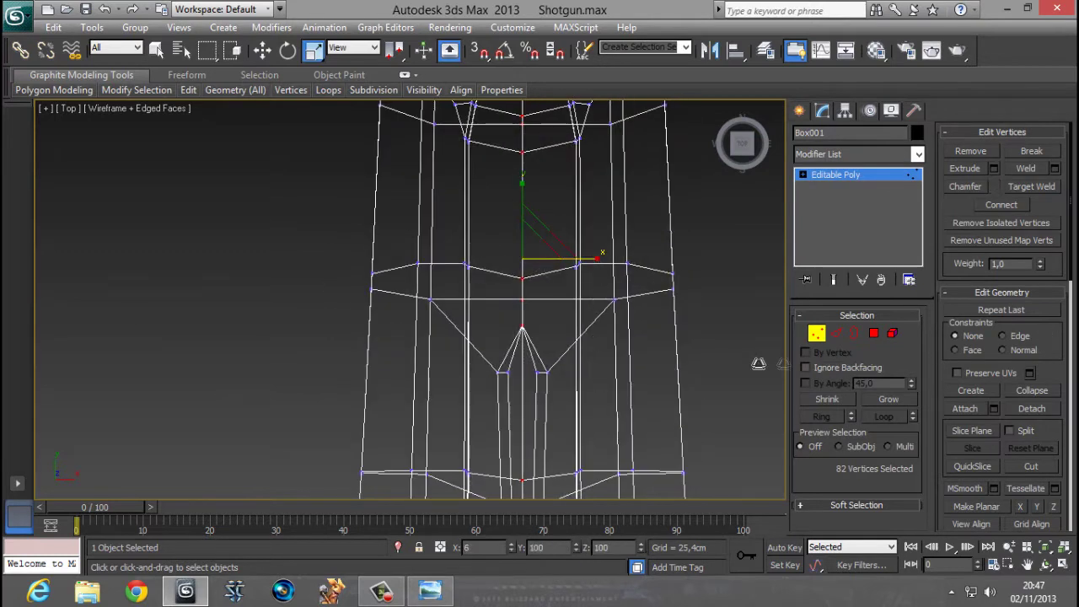
pyautogui.scroll(-4, 783, 362)
pyautogui.click(1054, 171)
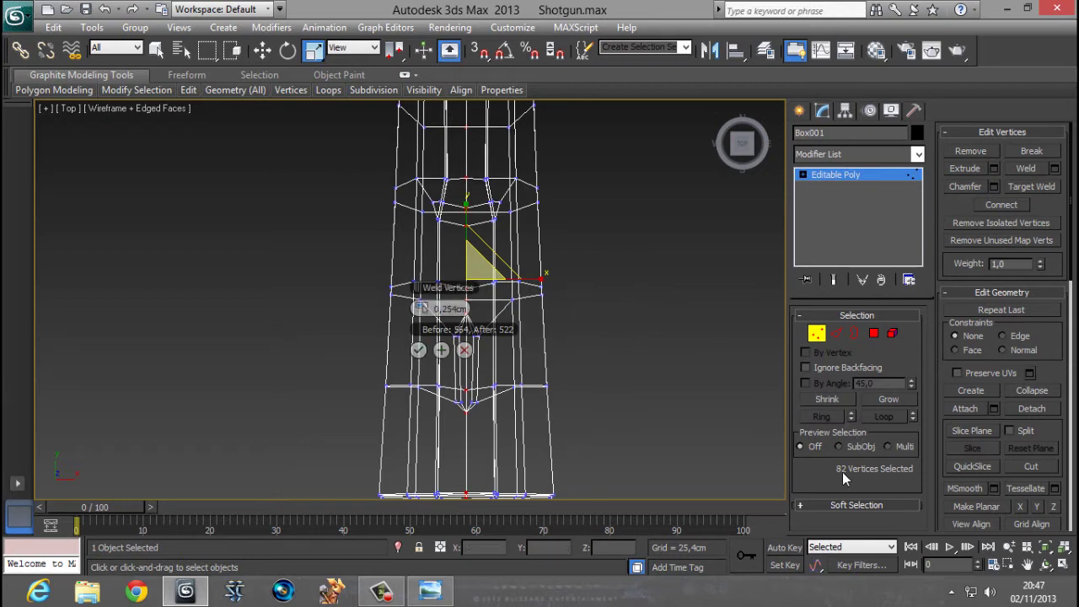
pyautogui.click(418, 351)
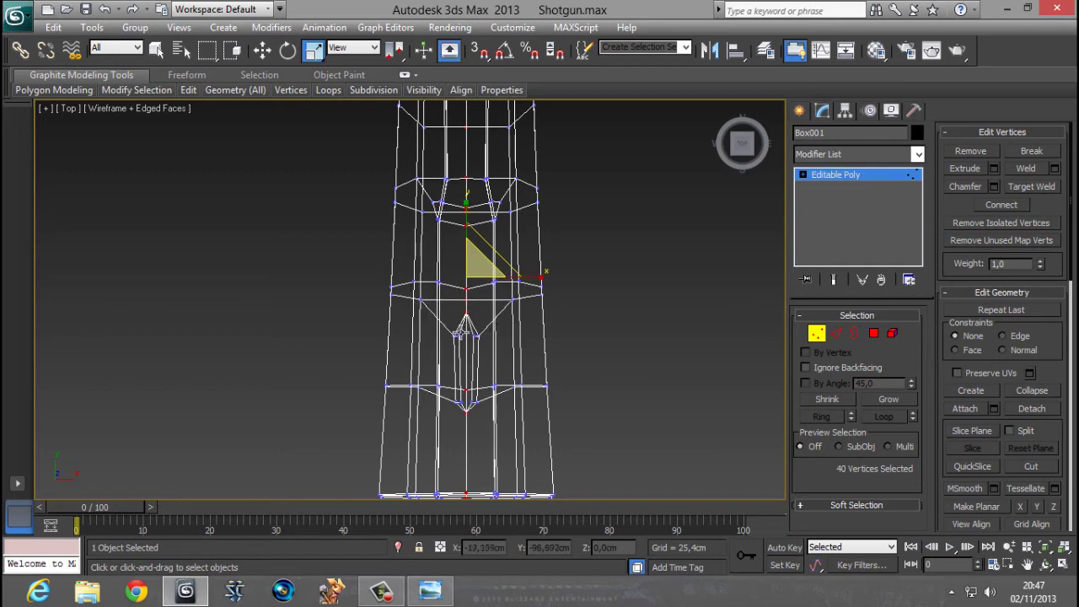
# Select the remaining separate vertices at the receiver's seam and weld them.
pyautogui.scroll(-5, 460, 331)
pyautogui.keyDown('alt'); pyautogui.moveTo(416, 352); pyautogui.dragTo(542, 206, button='middle'); pyautogui.keyUp('alt')
pyautogui.scroll(-3, 542, 206)
pyautogui.press('F3')
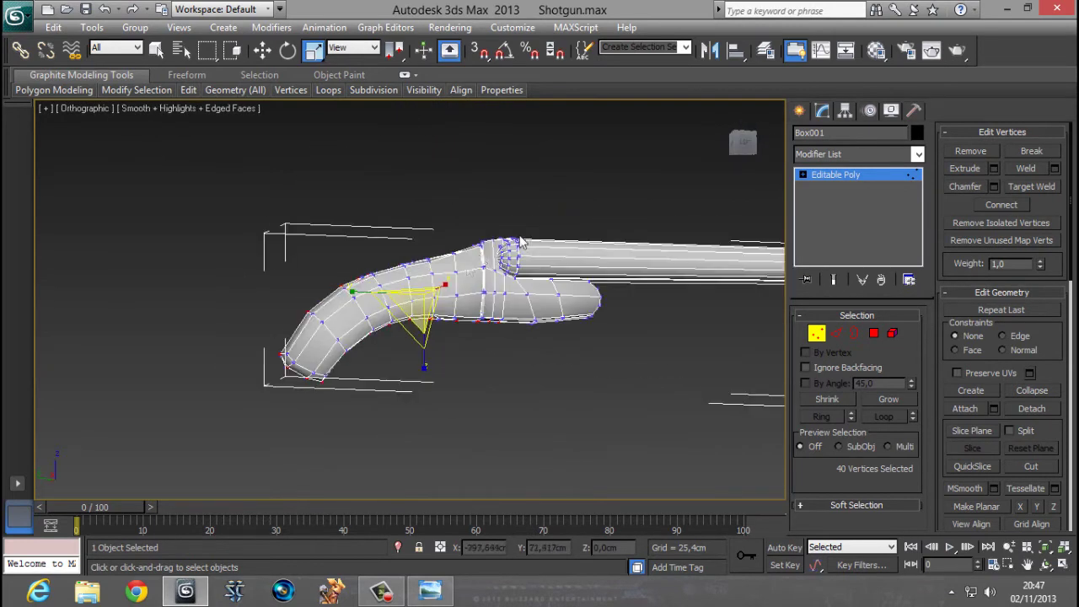
pyautogui.scroll(5, 472, 254)
pyautogui.keyDown('alt'); pyautogui.moveTo(455, 258); pyautogui.dragTo(317, 248, button='middle'); pyautogui.keyUp('alt')
pyautogui.moveTo(317, 248); pyautogui.dragTo(421, 308, button='middle')
pyautogui.scroll(5, 360, 254)
pyautogui.scroll(2, 422, 308)
pyautogui.press('F3')
pyautogui.moveTo(414, 230); pyautogui.dragTo(347, 291)
pyautogui.press('F3')
pyautogui.moveTo(444, 267); pyautogui.dragTo(186, 239)
pyautogui.click(1030, 170)
# Leave vertex editing on the welded body and unhide all hidden shotgun parts.
pyautogui.scroll(-3, 485, 198)
pyautogui.keyDown('alt'); pyautogui.moveTo(485, 227); pyautogui.dragTo(377, 244, button='middle'); pyautogui.keyUp('alt')
pyautogui.scroll(-5, 480, 315)
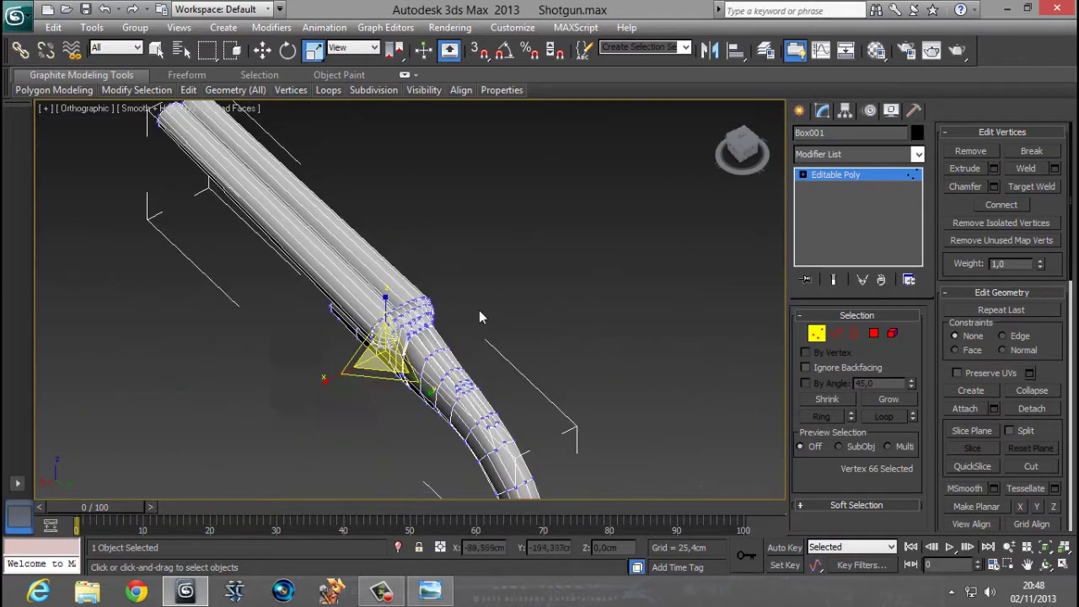
pyautogui.moveTo(480, 316); pyautogui.dragTo(481, 304, button='middle')
pyautogui.click(804, 111)
pyautogui.rightClick(569, 271)
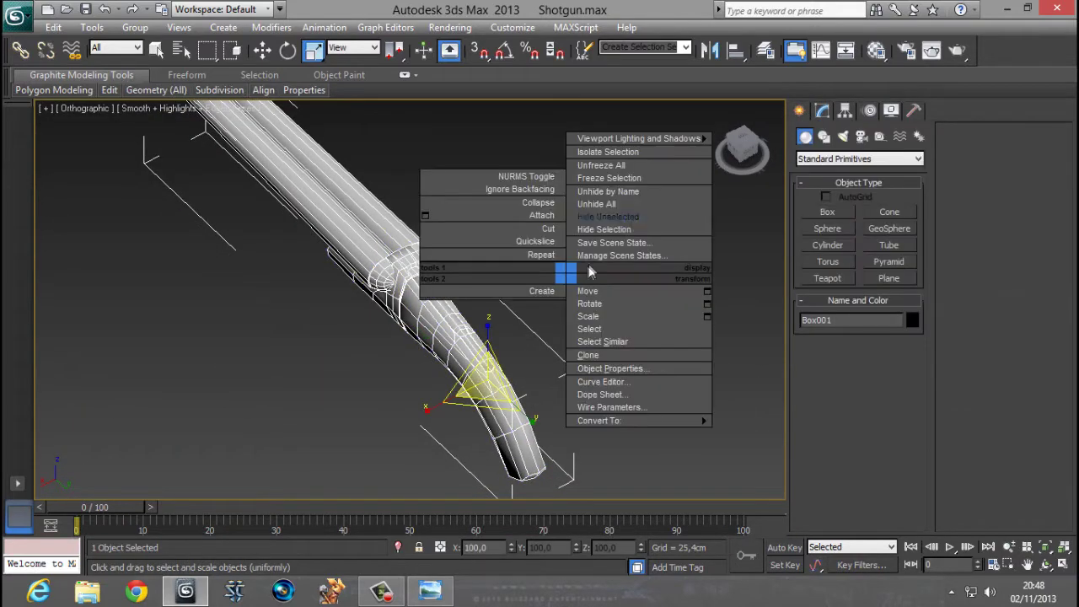
pyautogui.click(610, 206)
# Attach the fore-end and the collar behind it to the shotgun body, accepting the material matching options.
pyautogui.keyDown('alt'); pyautogui.moveTo(665, 224); pyautogui.dragTo(513, 190, button='middle'); pyautogui.keyUp('alt')
pyautogui.keyDown('alt'); pyautogui.moveTo(513, 190); pyautogui.dragTo(467, 96); pyautogui.keyUp('alt')
pyautogui.keyDown('alt'); pyautogui.moveTo(467, 97); pyautogui.dragTo(466, 99, button='middle'); pyautogui.keyUp('alt')
pyautogui.click(461, 247)
pyautogui.moveTo(506, 239)
pyautogui.keyDown('alt'); pyautogui.mouseDown(button='middle')
pyautogui.moveTo(506, 96)
pyautogui.moveTo(511, 234)
pyautogui.mouseUp(button='middle'); pyautogui.keyUp('alt')
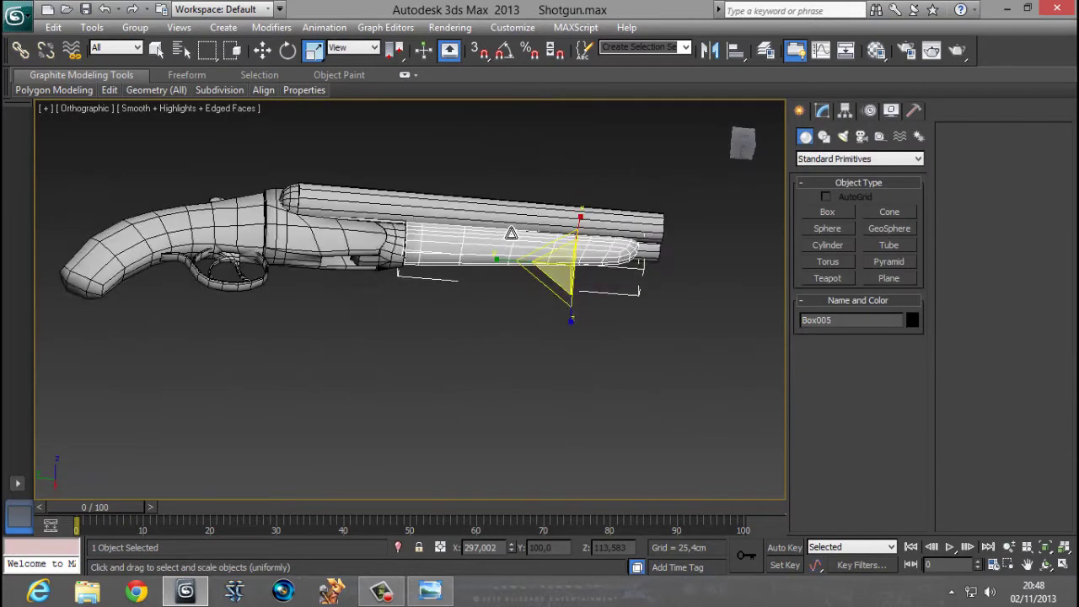
pyautogui.scroll(1, 464, 219)
pyautogui.click(463, 206)
pyautogui.click(822, 112)
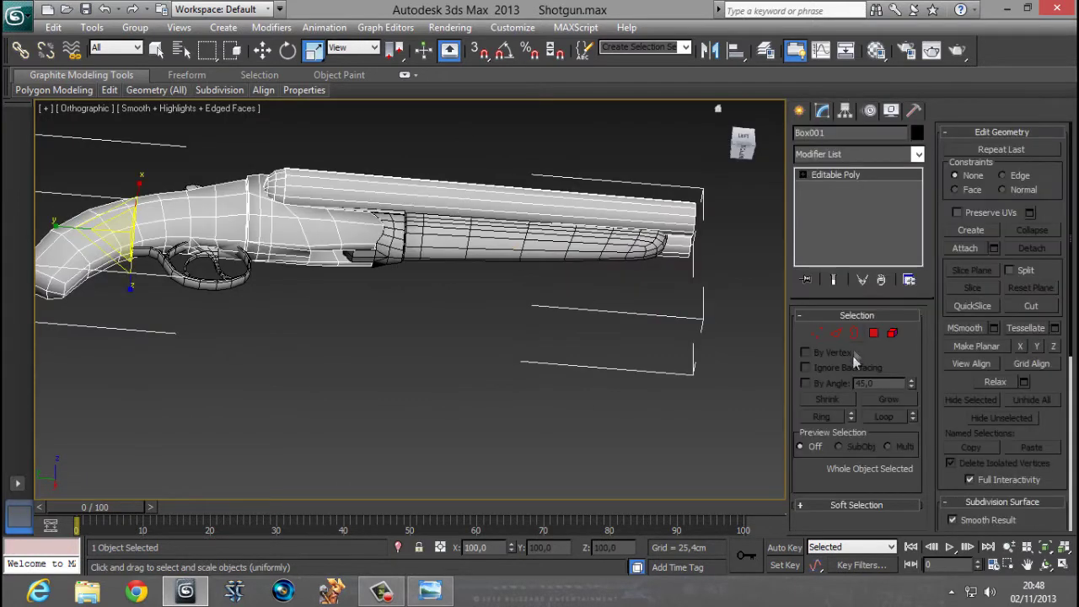
pyautogui.click(958, 252)
pyautogui.moveTo(517, 260); pyautogui.dragTo(566, 271, button='middle')
pyautogui.scroll(2, 566, 271)
pyautogui.click(495, 221)
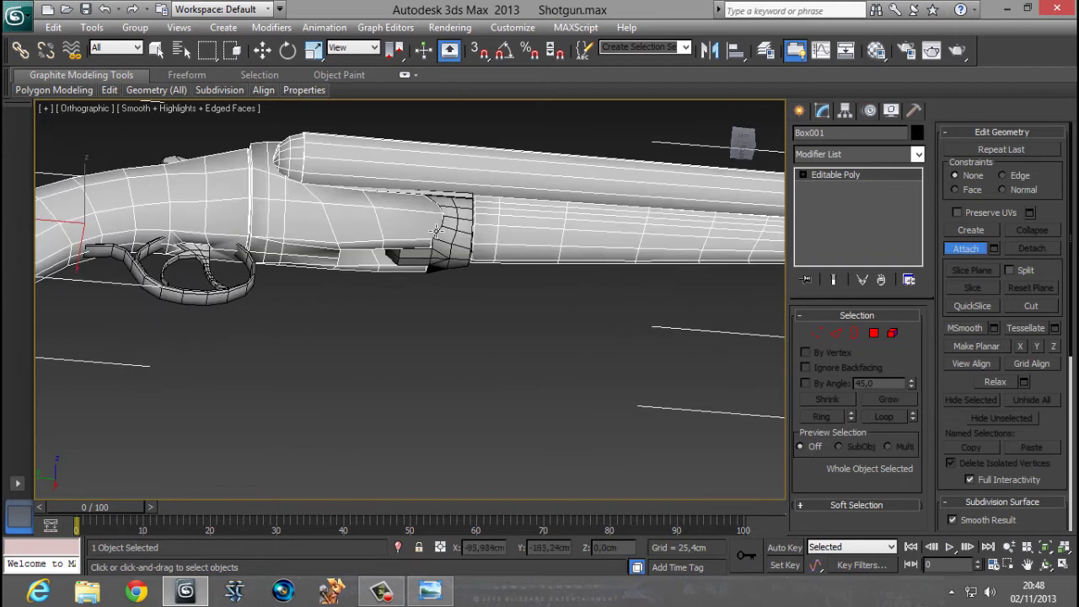
pyautogui.click(440, 233)
pyautogui.click(608, 272)
# Attach the trigger guard assembly to the shotgun body, accepting the material matching options.
pyautogui.click(222, 288)
pyautogui.click(613, 273)
pyautogui.click(228, 296)
# Attach the top lever, the small switch behind it and the rib between the barrels to the body.
pyautogui.scroll(-4, 253, 319)
pyautogui.keyDown('alt'); pyautogui.moveTo(305, 328); pyautogui.dragTo(548, 380, button='middle'); pyautogui.keyUp('alt')
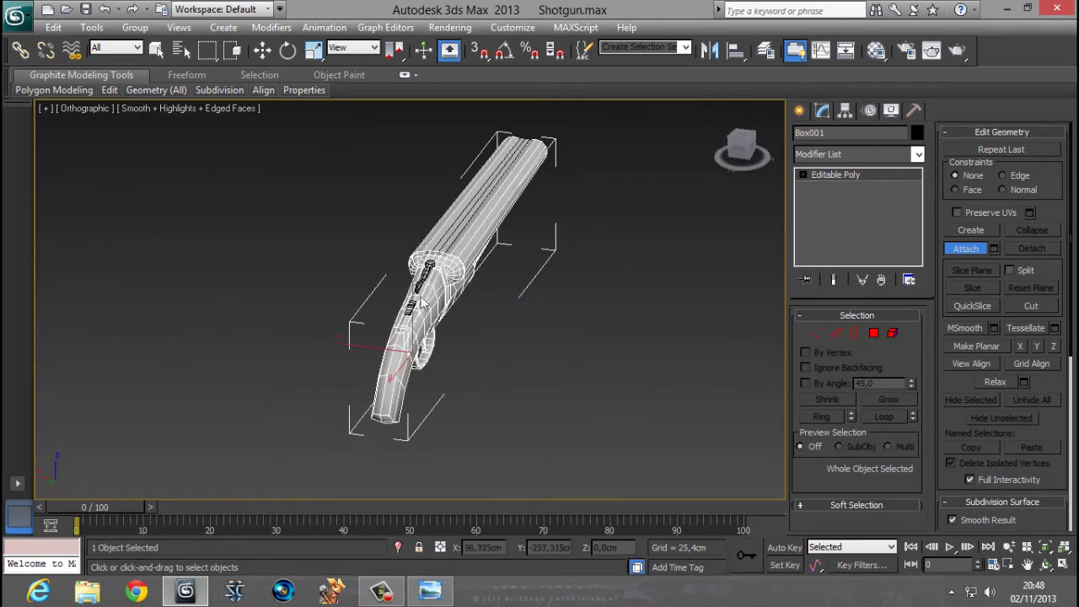
pyautogui.click(419, 294)
pyautogui.press('Return')
pyautogui.click(411, 309)
pyautogui.press('Return')
pyautogui.keyDown('alt'); pyautogui.moveTo(434, 312); pyautogui.dragTo(487, 226, button='middle'); pyautogui.keyUp('alt')
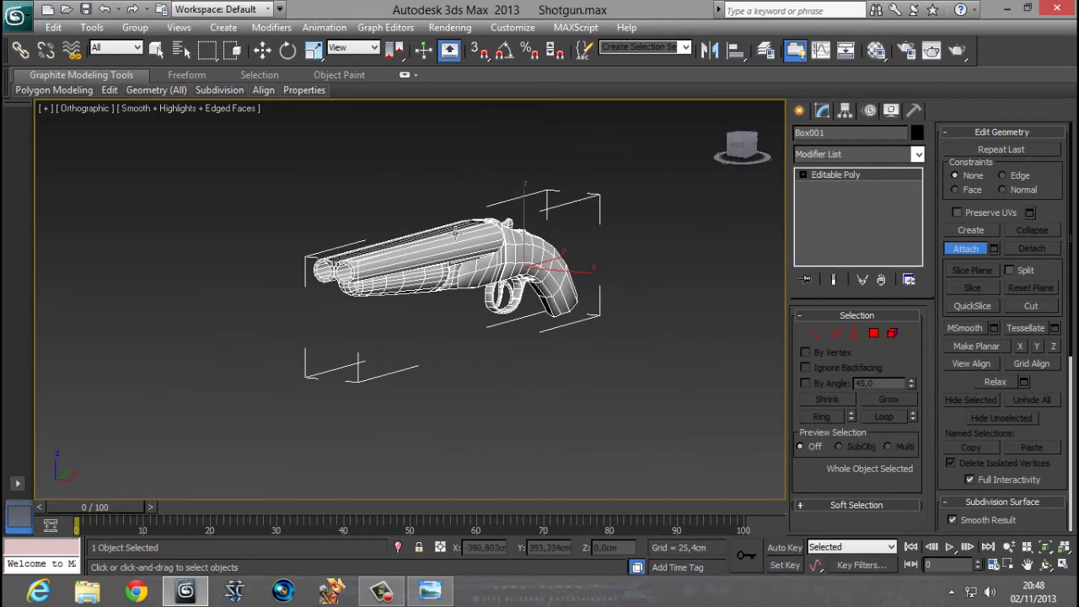
pyautogui.click(420, 239)
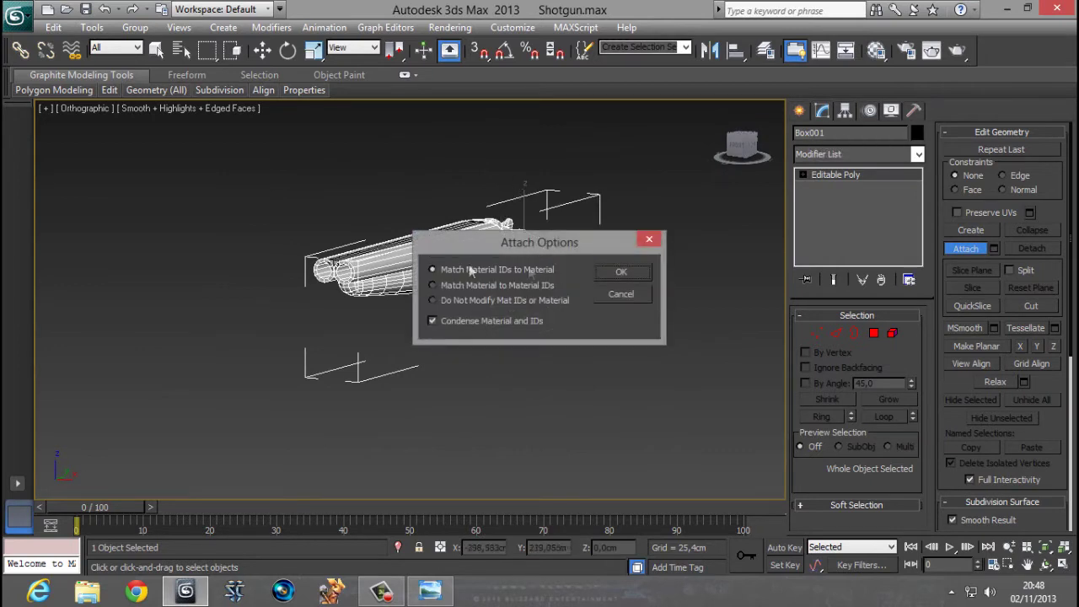
pyautogui.press('Return')
# Try moving the combined shotgun down along Z to check for unattached parts, and undo the move.
pyautogui.keyDown('alt'); pyautogui.moveTo(569, 276); pyautogui.dragTo(511, 252, button='middle'); pyautogui.keyUp('alt')
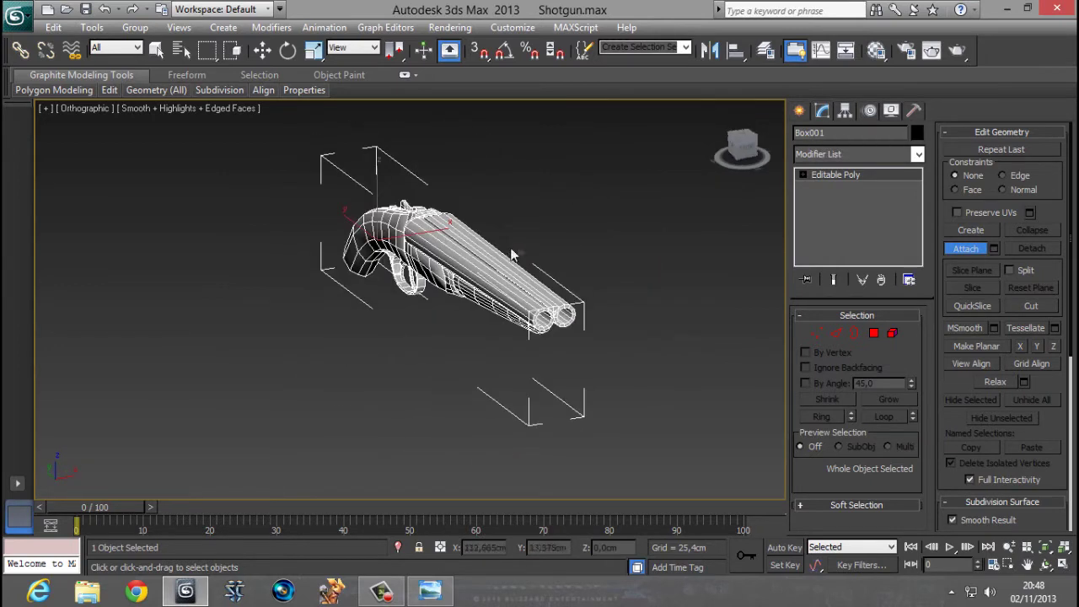
pyautogui.click(801, 112)
pyautogui.press('w')
pyautogui.moveTo(377, 187); pyautogui.dragTo(376, 323)
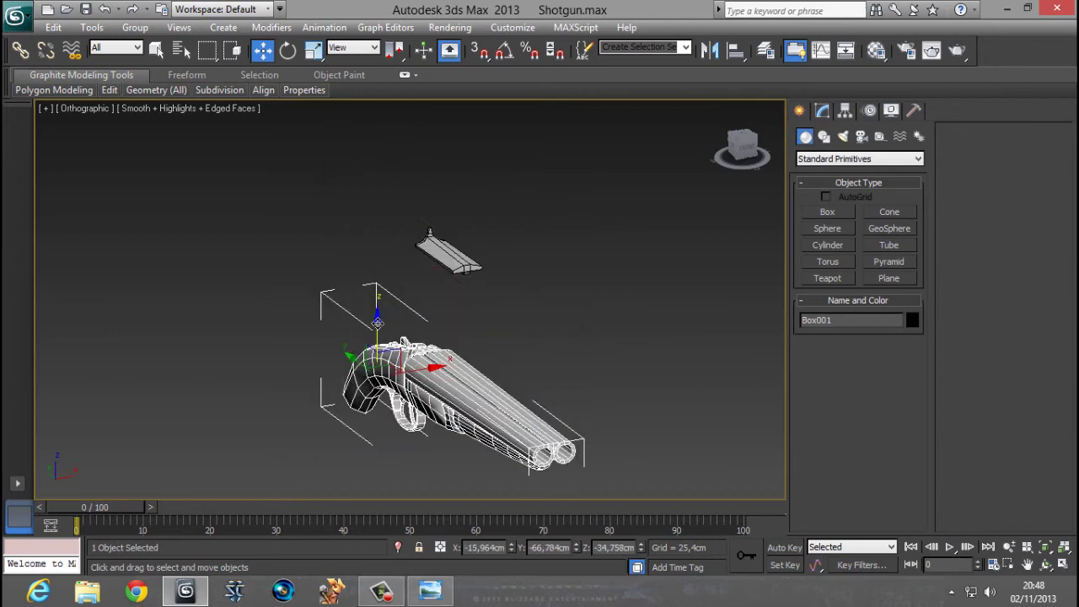
pyautogui.hotkey('ctrl', 'z')
# Attach the remaining separate receiver part to the shotgun with Match Material IDs to Material.
pyautogui.scroll(2, 493, 265)
pyautogui.scroll(3, 493, 265)
pyautogui.keyDown('alt'); pyautogui.moveTo(493, 265); pyautogui.dragTo(617, 245, button='middle'); pyautogui.keyUp('alt')
pyautogui.click(822, 111)
pyautogui.click(967, 248)
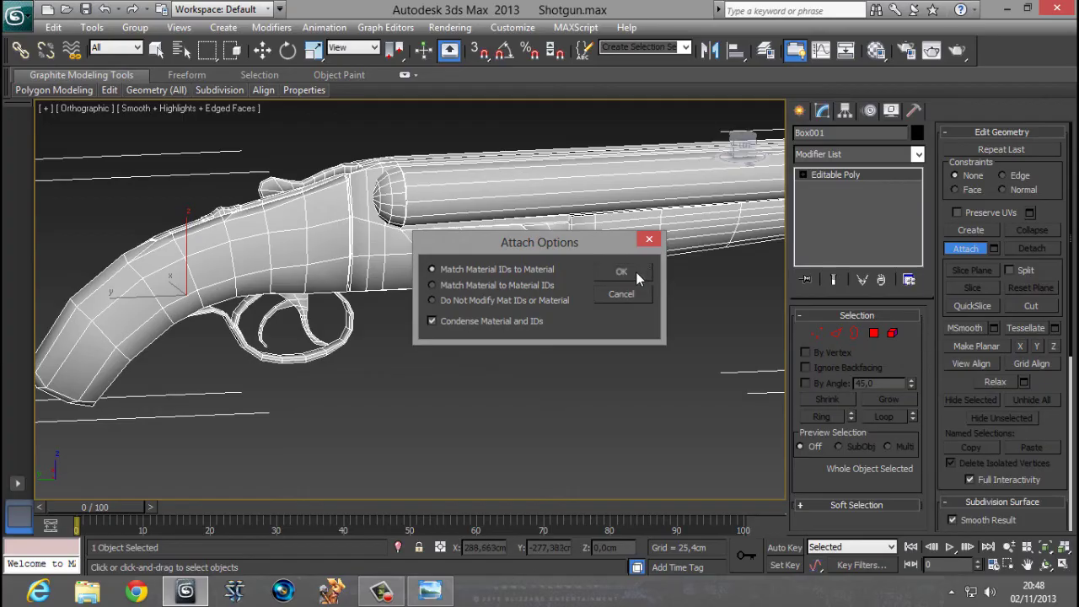
pyautogui.click(635, 271)
# Rename the combined object to Shotgun.
pyautogui.keyDown('alt'); pyautogui.moveTo(635, 272); pyautogui.dragTo(725, 132, button='middle'); pyautogui.keyUp('alt')
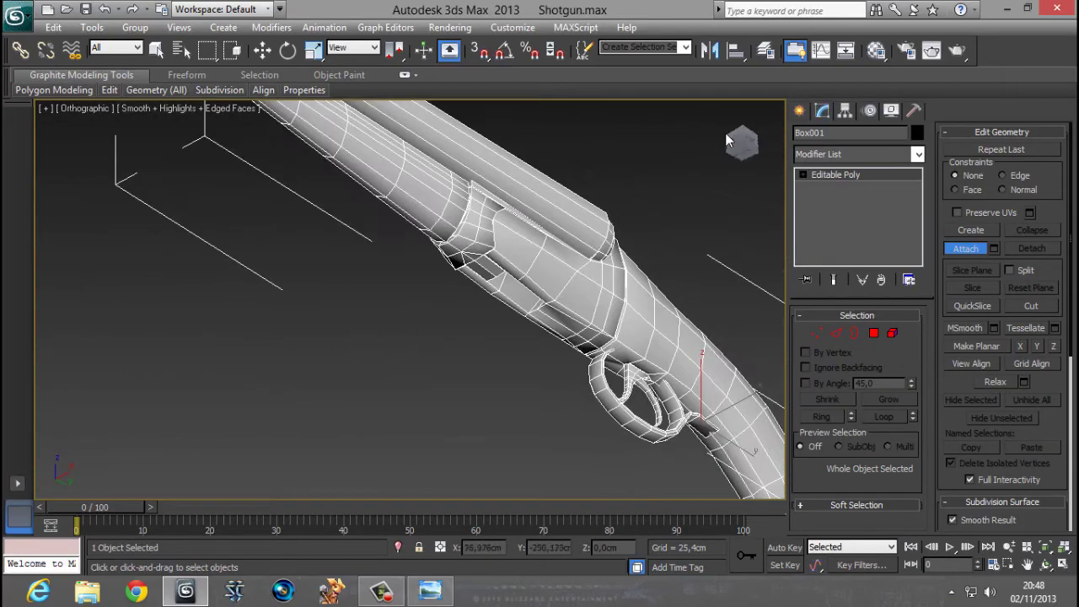
pyautogui.click(799, 111)
pyautogui.doubleClick(847, 317)
pyautogui.write('Shotgun')
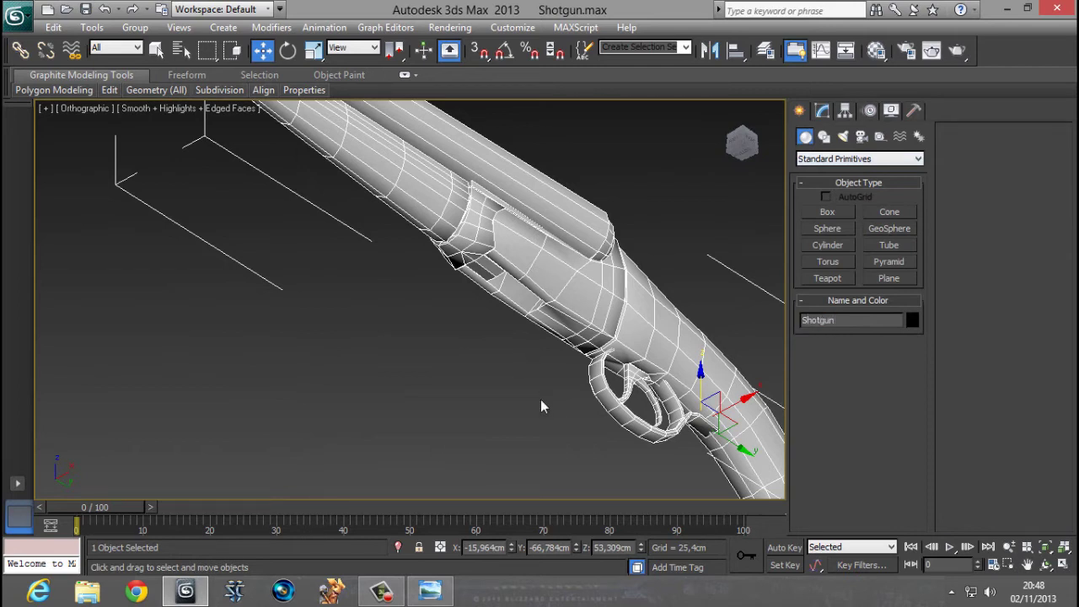
# Examine the combined shotgun from the side and its grip close up in the Left view.
pyautogui.moveTo(593, 245); pyautogui.dragTo(476, 306, button='middle')
pyautogui.scroll(-3, 525, 253)
pyautogui.keyDown('alt'); pyautogui.moveTo(601, 320); pyautogui.dragTo(649, 280, button='middle'); pyautogui.keyUp('alt')
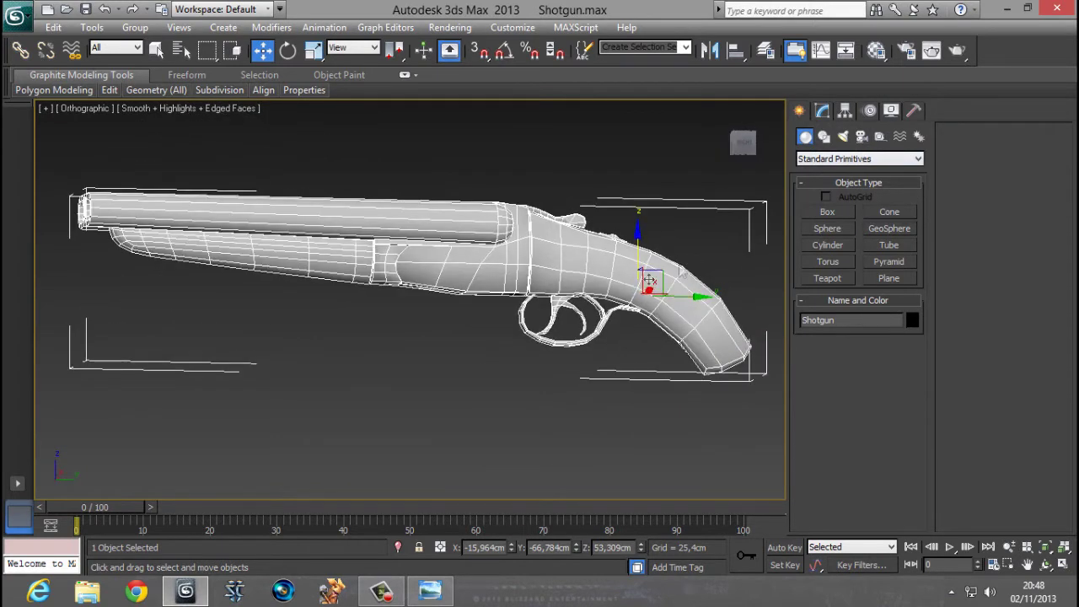
pyautogui.press('l')
pyautogui.scroll(6, 459, 277)
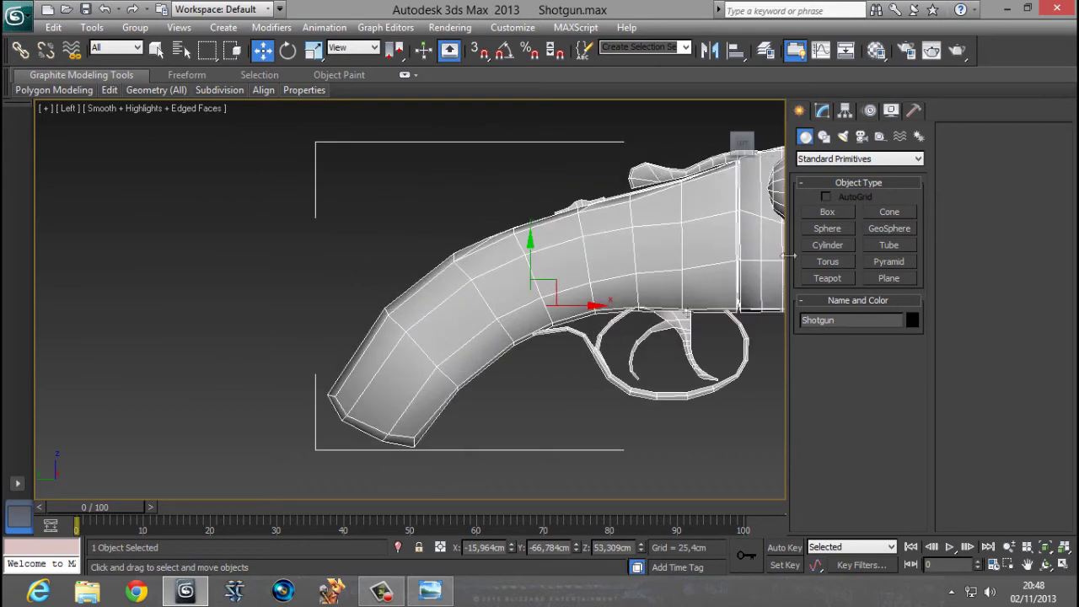
pyautogui.scroll(-4, 613, 274)
pyautogui.keyDown('alt'); pyautogui.moveTo(509, 251); pyautogui.dragTo(470, 262, button='middle'); pyautogui.keyUp('alt')
# Move only the shotgun's pivot rearward along the grip in the Left view, to about Y -54,7 cm.
pyautogui.press('l')
pyautogui.scroll(6, 546, 245)
pyautogui.moveTo(117, 533); pyautogui.dragTo(16, 501)
pyautogui.moveTo(585, 229); pyautogui.dragTo(375, 345, button='middle')
pyautogui.click(845, 113)
pyautogui.click(838, 210)
pyautogui.moveTo(420, 236); pyautogui.dragTo(385, 236)
# Centre the shotgun's pivot across its width in the Top view at about X -10,8 cm and end pivot editing.
pyautogui.press('t')
pyautogui.moveTo(394, 336); pyautogui.dragTo(396, 176, button='middle')
pyautogui.scroll(5, 391, 256)
pyautogui.moveTo(340, 298); pyautogui.dragTo(383, 285)
pyautogui.click(798, 111)
# Examine the finished shotgun mesh from below, from both sides and in the Left view.
pyautogui.scroll(-5, 506, 259)
pyautogui.keyDown('alt'); pyautogui.moveTo(506, 259); pyautogui.dragTo(529, 181, button='middle'); pyautogui.keyUp('alt')
pyautogui.moveTo(485, 230); pyautogui.dragTo(479, 151, button='middle')
pyautogui.scroll(3, 479, 152)
pyautogui.keyDown('alt'); pyautogui.moveTo(400, 221); pyautogui.dragTo(551, 155, button='middle'); pyautogui.keyUp('alt')
pyautogui.scroll(5, 551, 155)
pyautogui.keyDown('alt'); pyautogui.moveTo(462, 253); pyautogui.dragTo(185, 209, button='middle'); pyautogui.keyUp('alt')
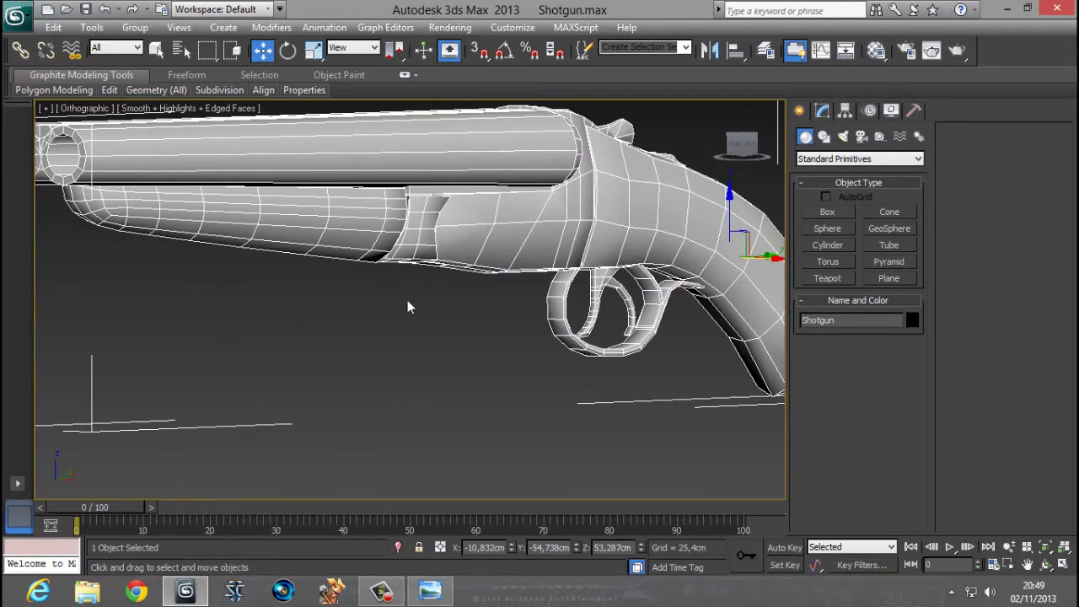
pyautogui.moveTo(489, 180); pyautogui.dragTo(489, 239, button='middle')
pyautogui.scroll(-3, 489, 238)
pyautogui.keyDown('alt'); pyautogui.moveTo(417, 235); pyautogui.dragTo(675, 249, button='middle'); pyautogui.keyUp('alt')
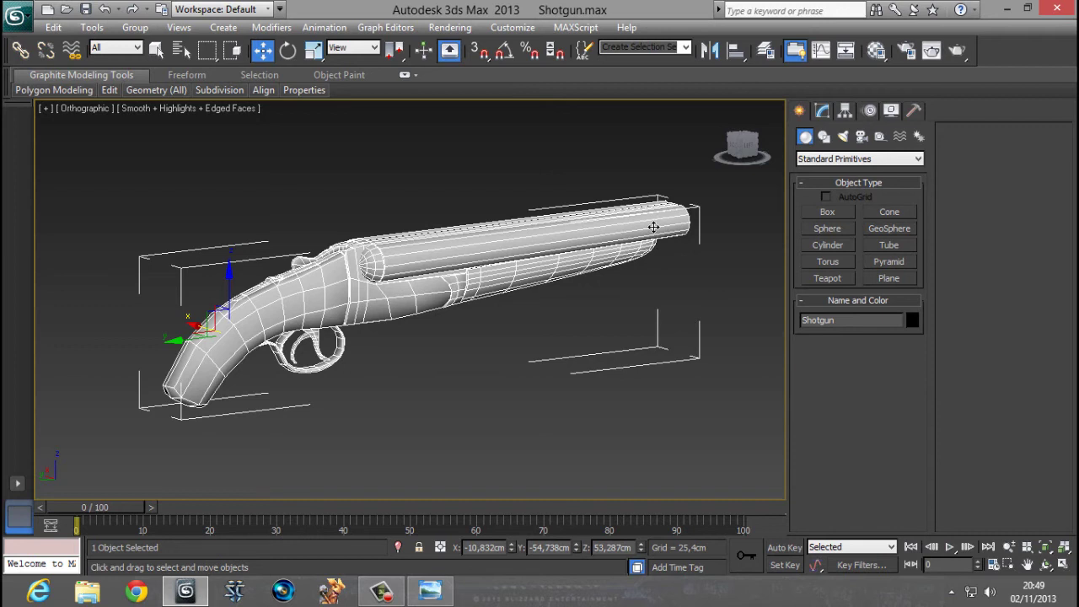
pyautogui.press('l')
pyautogui.scroll(3, 363, 206)
pyautogui.moveTo(515, 208); pyautogui.dragTo(324, 305, button='middle')
pyautogui.scroll(-3, 324, 304)
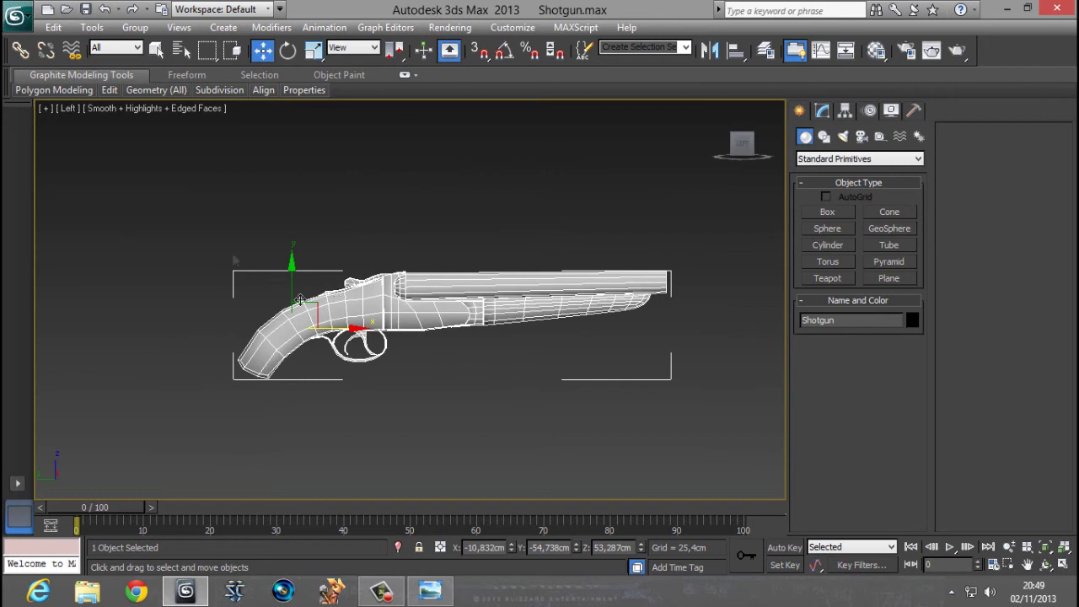
# Try to start a bone chain in the shotgun's grip in the Left view, and switch the display to wireframe.
pyautogui.scroll(2, 370, 337)
pyautogui.keyDown('alt'); pyautogui.moveTo(549, 274); pyautogui.dragTo(205, 291, button='middle'); pyautogui.keyUp('alt')
pyautogui.press('l')
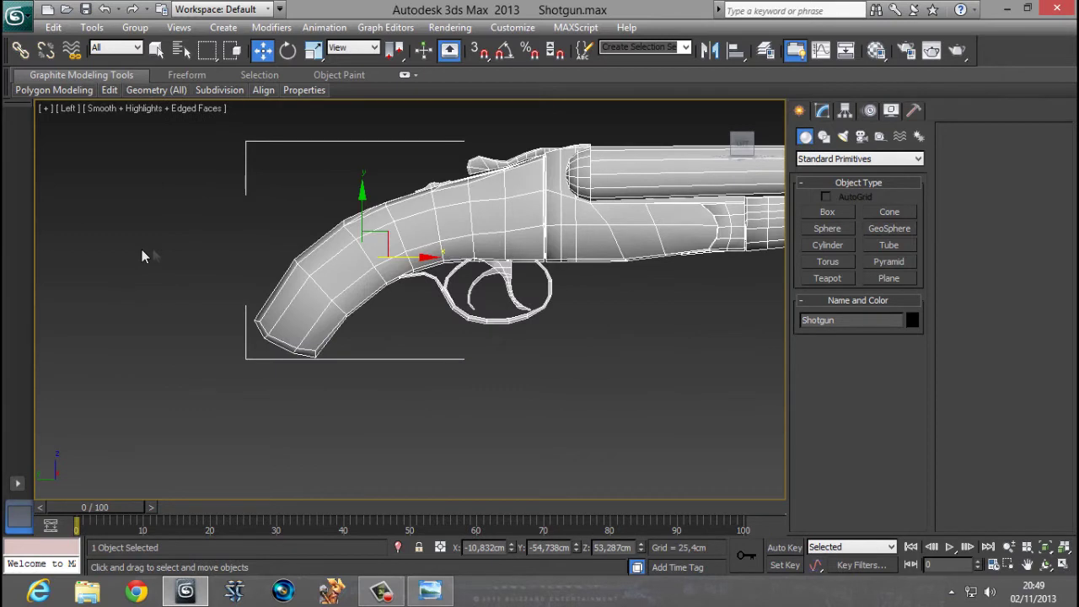
pyautogui.moveTo(514, 227); pyautogui.dragTo(398, 325, button='middle')
pyautogui.scroll(-2, 394, 313)
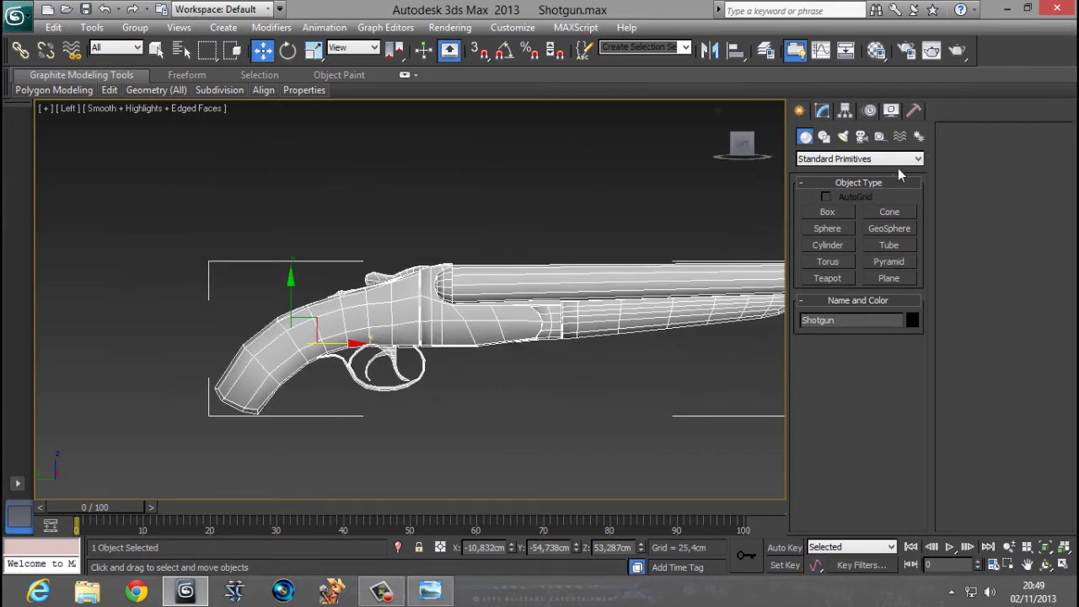
pyautogui.click(920, 138)
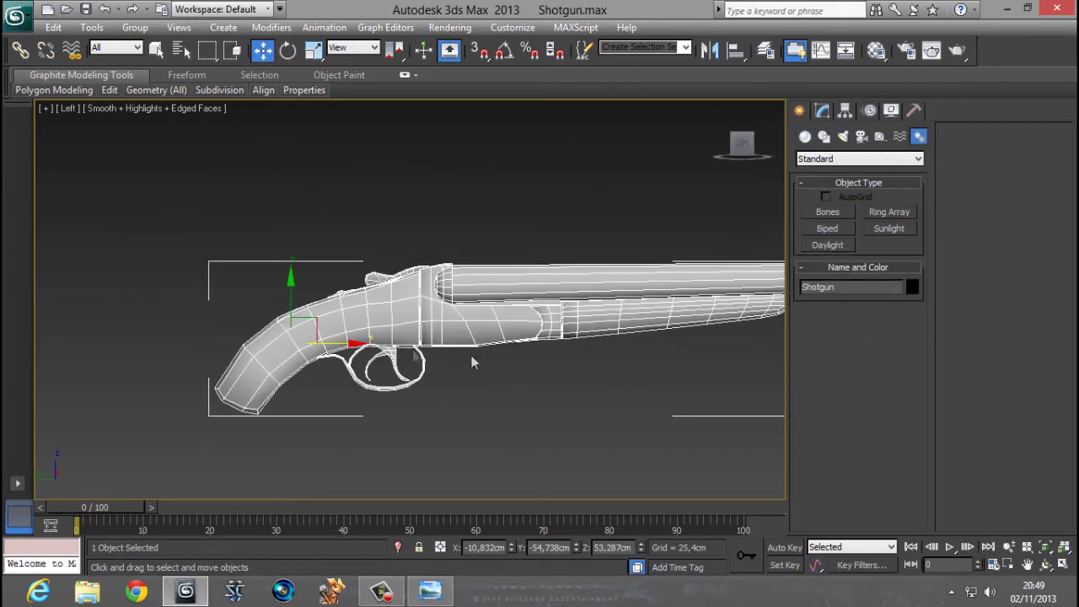
pyautogui.click(827, 213)
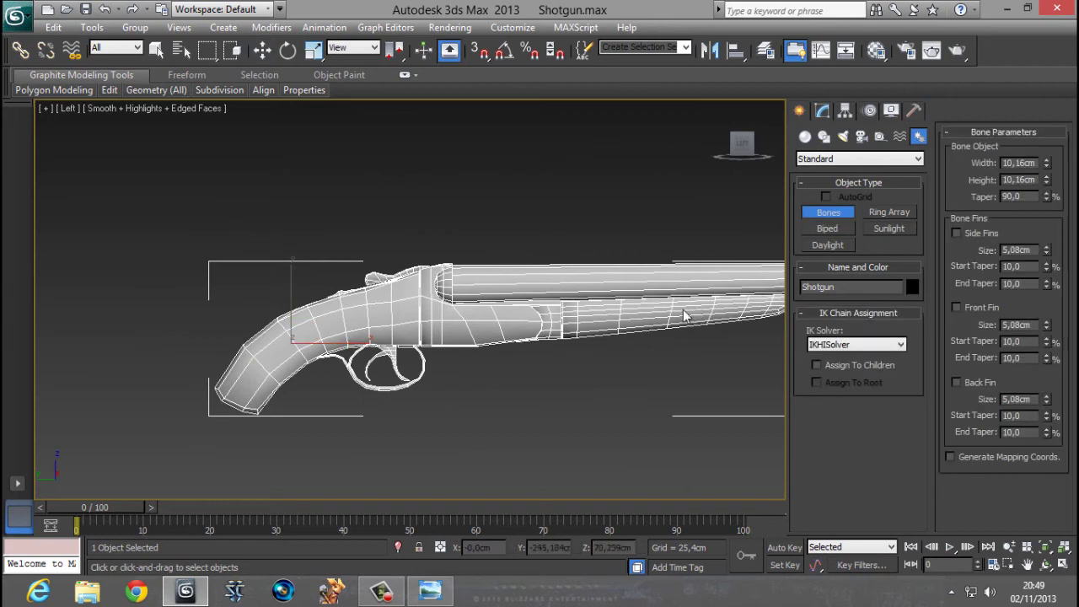
pyautogui.click(320, 343)
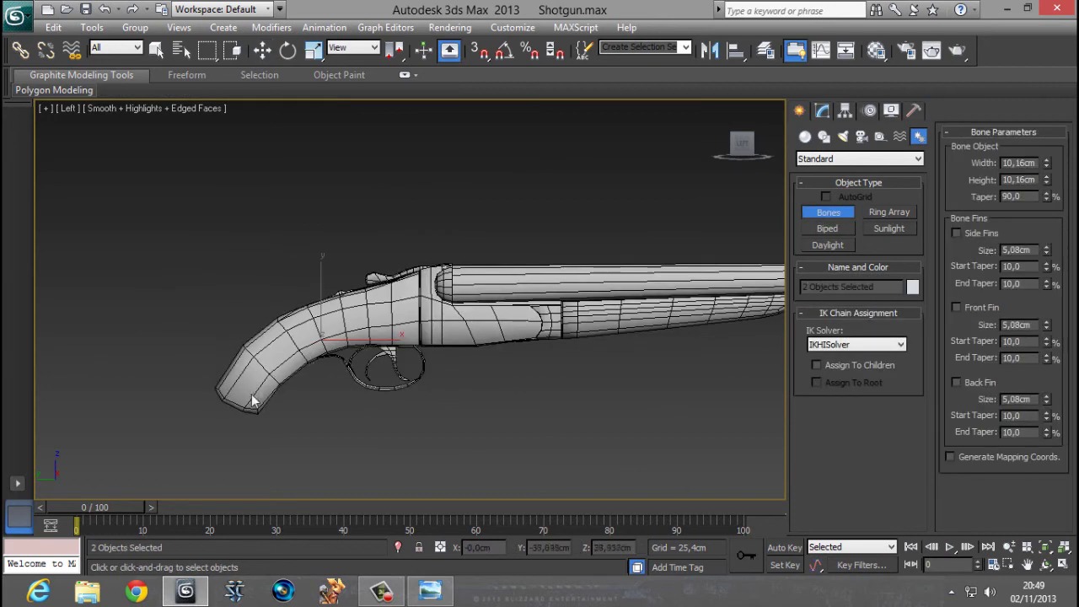
pyautogui.press('F3')
pyautogui.rightClick(385, 309)
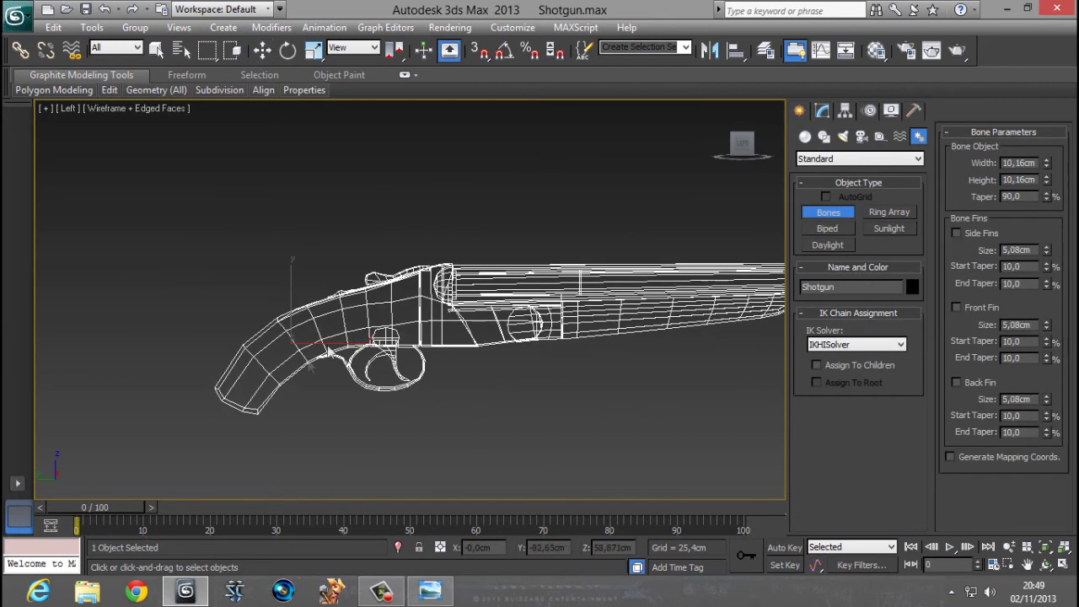
# Draw a bone chain in the Left view from the grip's butt through the receiver to just past the muzzle.
pyautogui.click(230, 401)
pyautogui.moveTo(620, 291); pyautogui.dragTo(461, 312, button='middle')
pyautogui.click(665, 302)
pyautogui.rightClick(679, 369)
# Draw a short separate bone down along the trigger and delete its end bone.
pyautogui.click(221, 354)
pyautogui.click(244, 394)
pyautogui.rightClick(484, 401)
pyautogui.press('Delete')
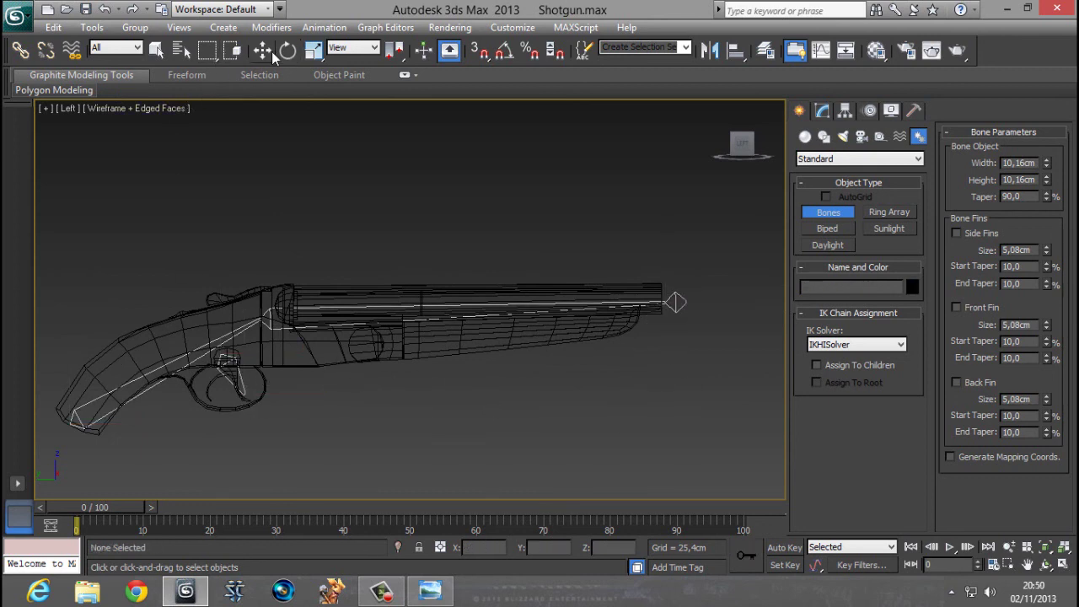
# Delete the trigger bone, the bones running through the grip and barrel, and the end bone at the muzzle.
pyautogui.click(267, 51)
pyautogui.click(242, 376)
pyautogui.press('Delete')
pyautogui.click(222, 341)
pyautogui.press('Delete')
pyautogui.click(274, 329)
pyautogui.click(274, 329)
pyautogui.press('Delete')
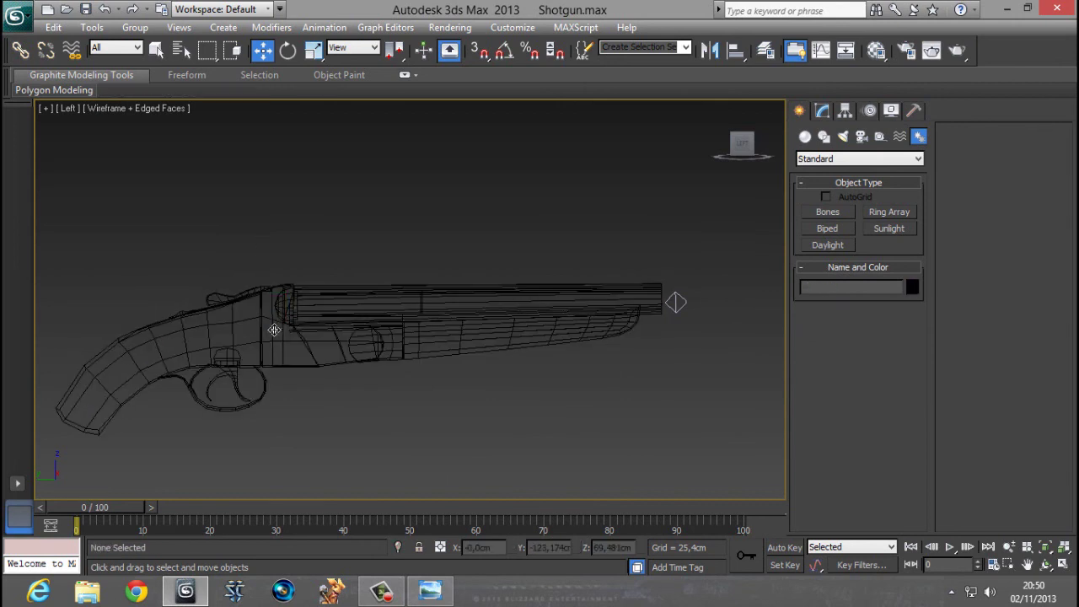
pyautogui.click(675, 302)
pyautogui.press('Delete')
# Select the shotgun, display it smooth-shaded without edged faces, and examine it from behind, both sides and at an angle.
pyautogui.click(374, 318)
pyautogui.press('F3')
pyautogui.moveTo(241, 276)
pyautogui.keyDown('alt'); pyautogui.mouseDown(button='middle')
pyautogui.moveTo(420, 341)
pyautogui.moveTo(456, 280)
pyautogui.mouseUp(button='middle'); pyautogui.keyUp('alt')
pyautogui.scroll(2, 456, 280)
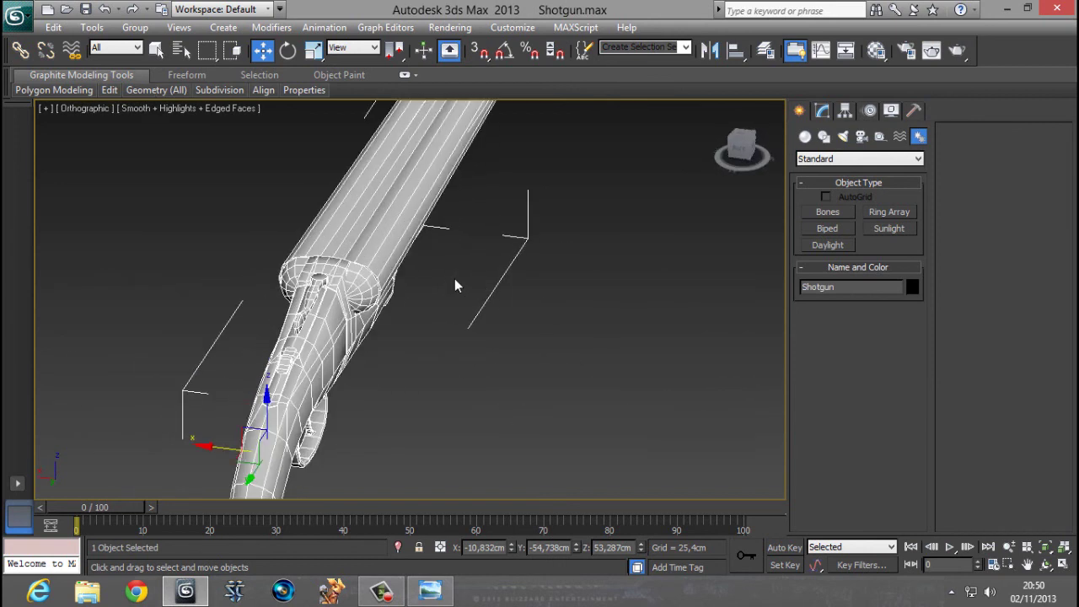
pyautogui.press('F4')
pyautogui.scroll(-3, 497, 297)
pyautogui.keyDown('alt'); pyautogui.moveTo(559, 253); pyautogui.dragTo(173, 221, button='middle'); pyautogui.keyUp('alt')
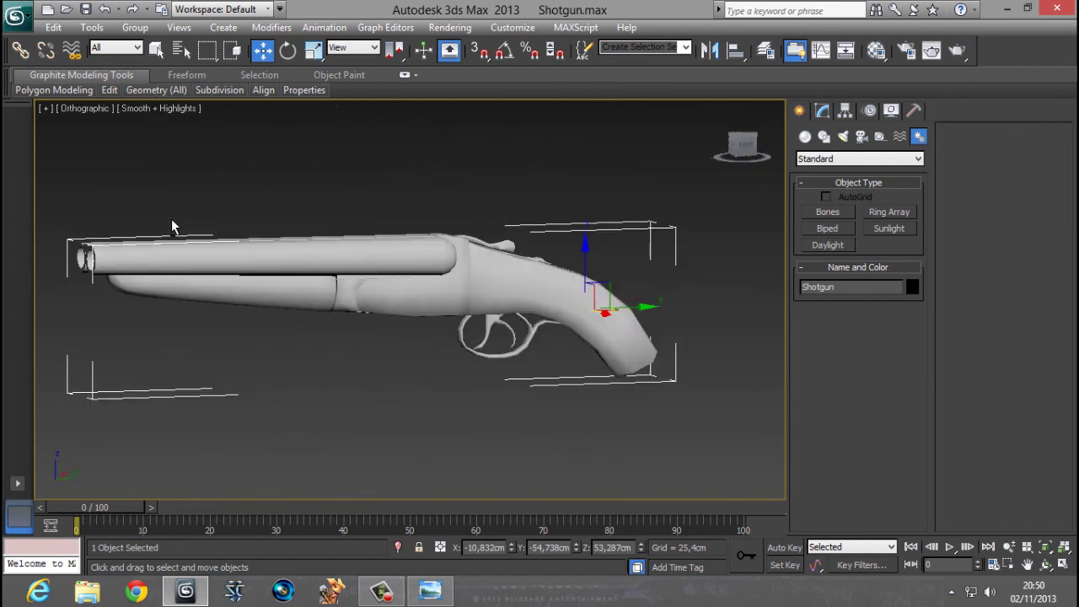
pyautogui.keyDown('alt'); pyautogui.moveTo(517, 289); pyautogui.dragTo(298, 237, button='middle'); pyautogui.keyUp('alt')
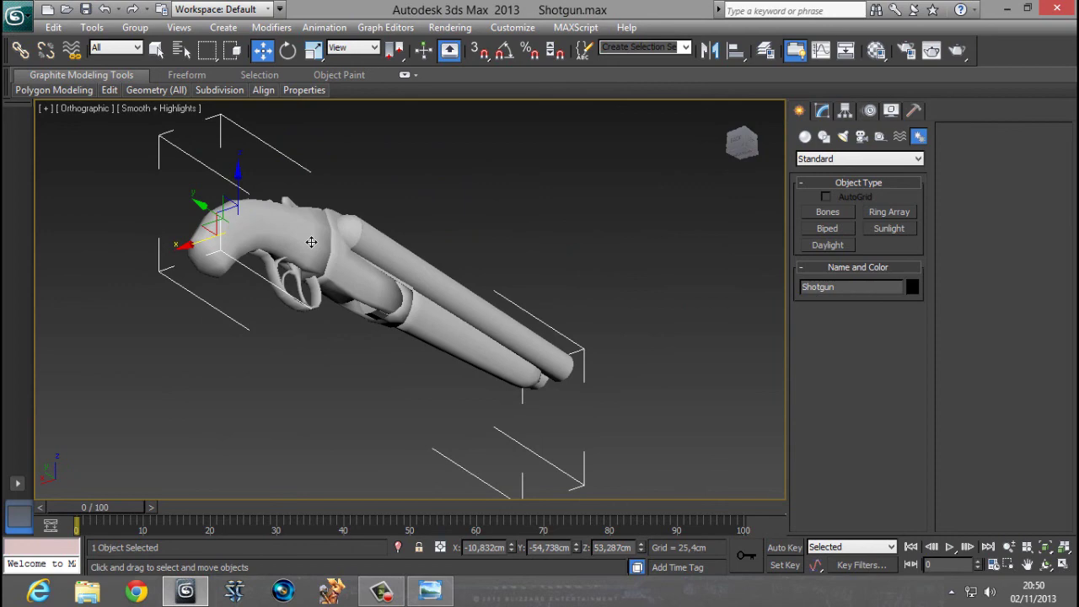